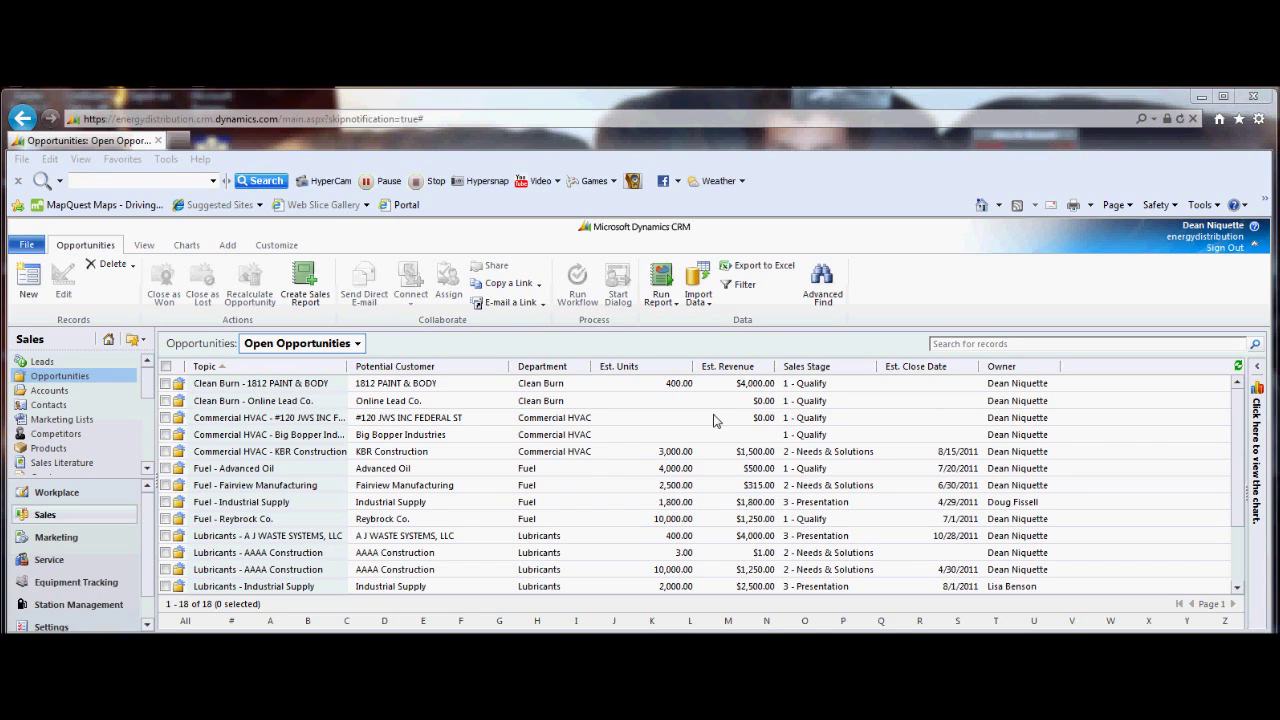
- Open Advanced Find and choose Opportunities as the record type to look for
click(822, 300)
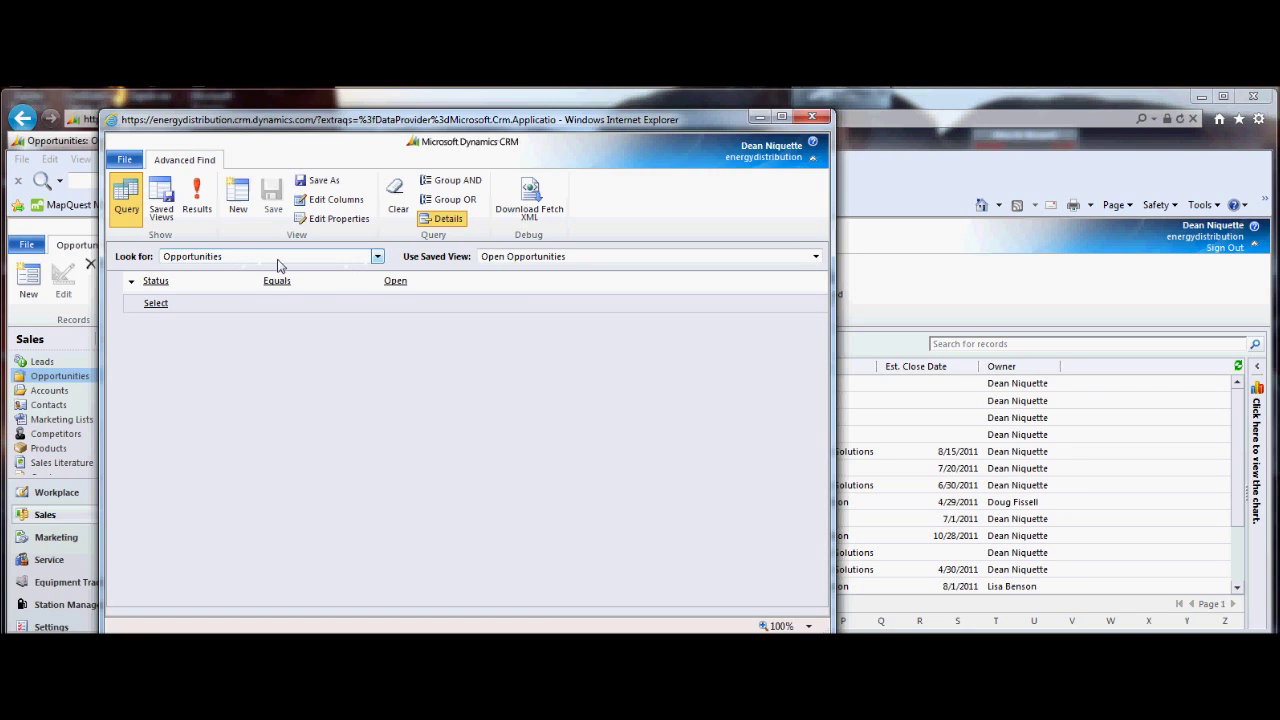
click(378, 257)
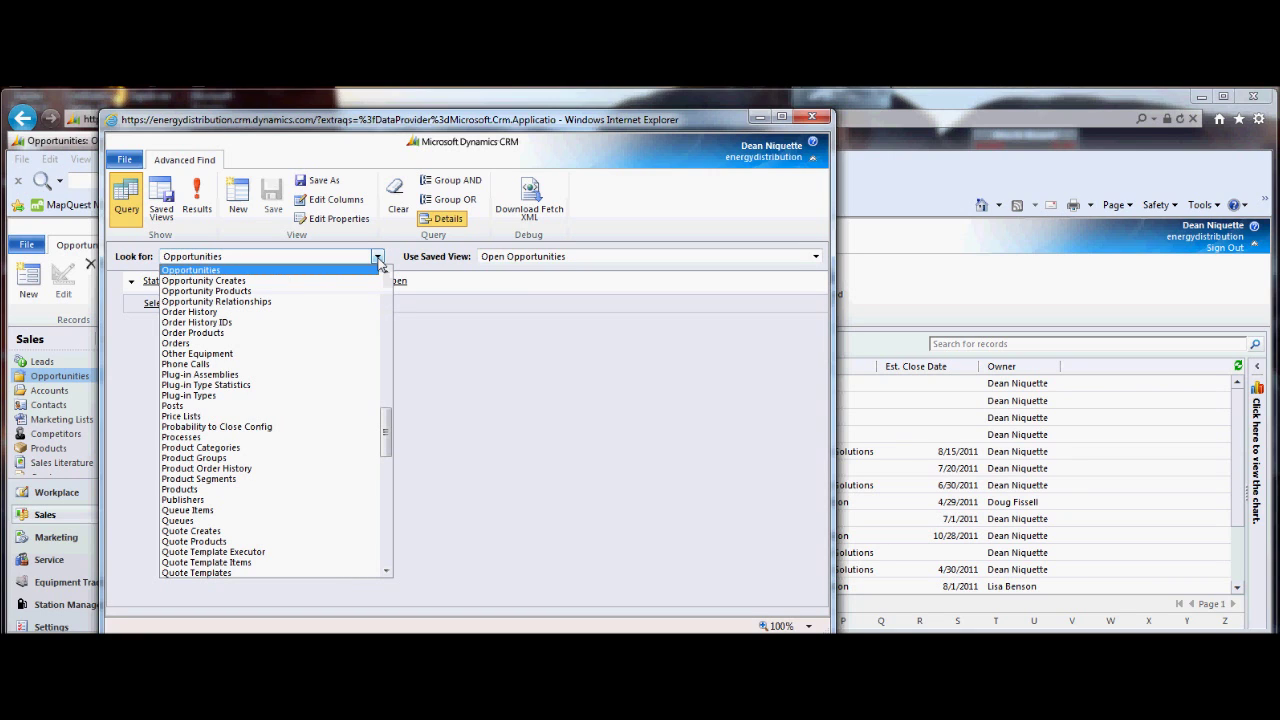
mouse_move(395, 441)
mouse_down()
mouse_move(390, 328)
mouse_move(387, 433)
mouse_up()
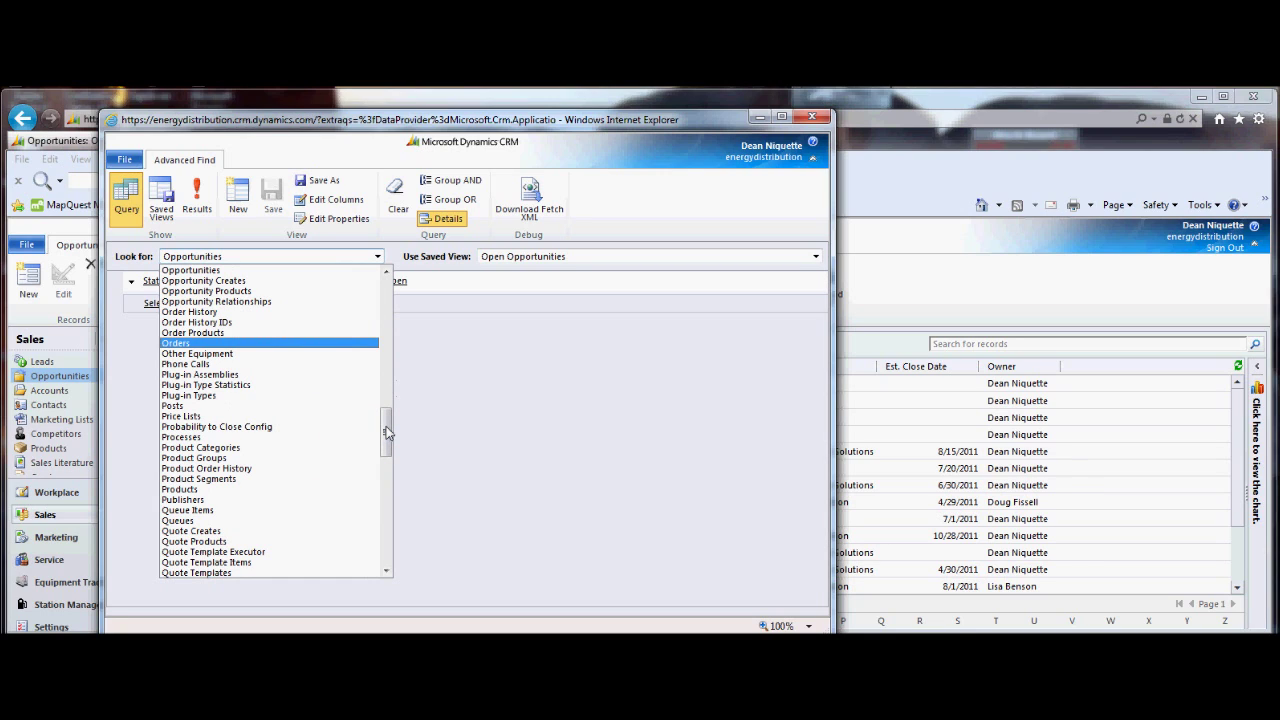
click(253, 271)
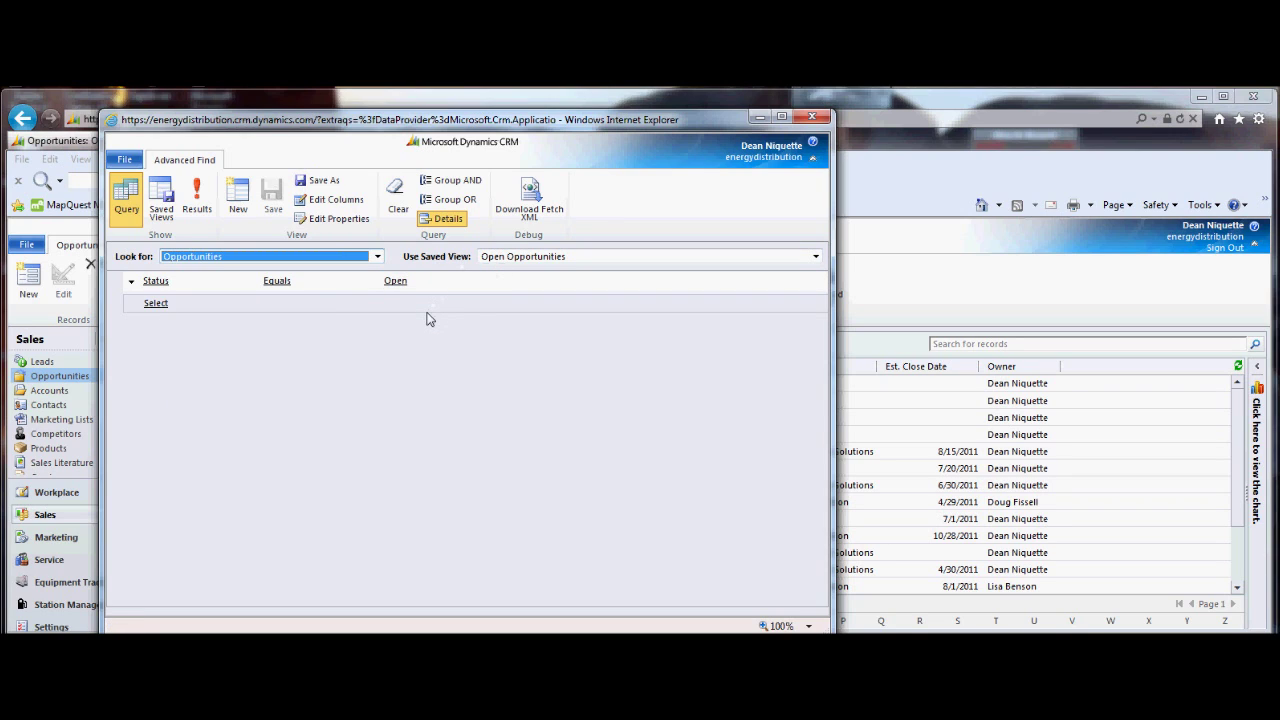
mouse_move(410, 100)
mouse_down()
mouse_move(560, 352)
mouse_move(403, 108)
mouse_up()
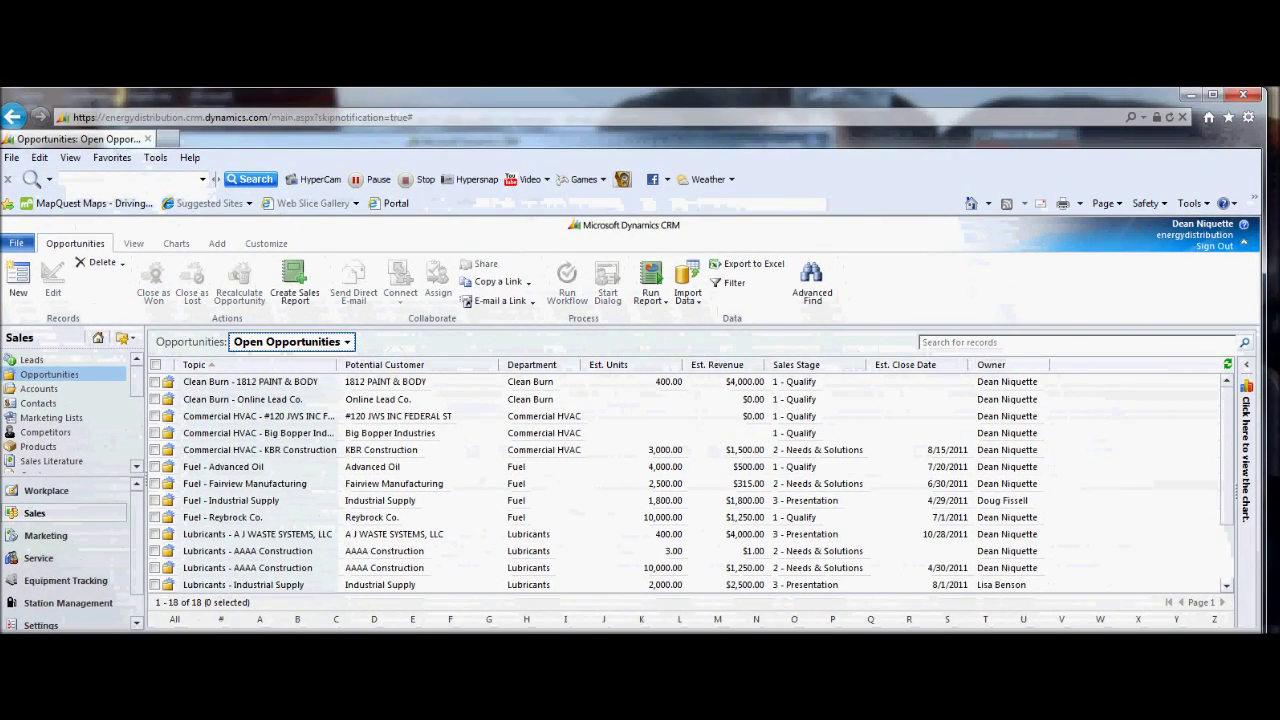
click(606, 594)
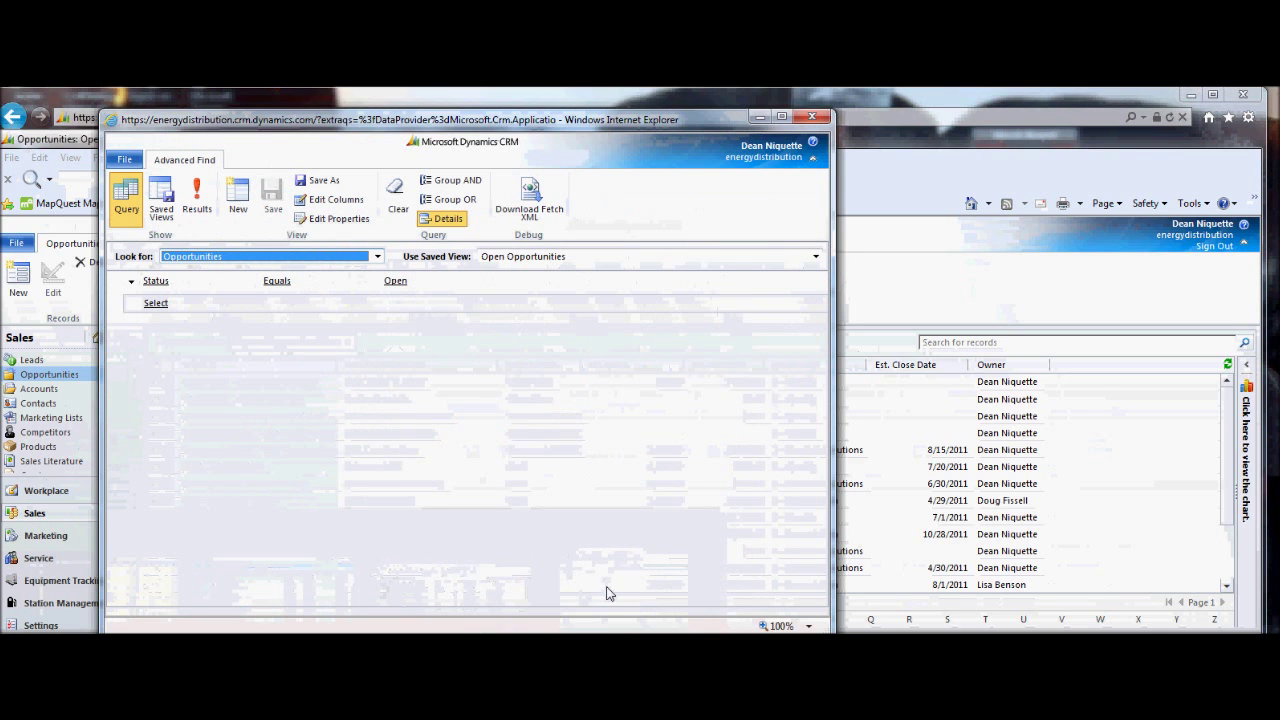
- Add a Sales Stage condition with the Equals operator below the Status condition
click(205, 304)
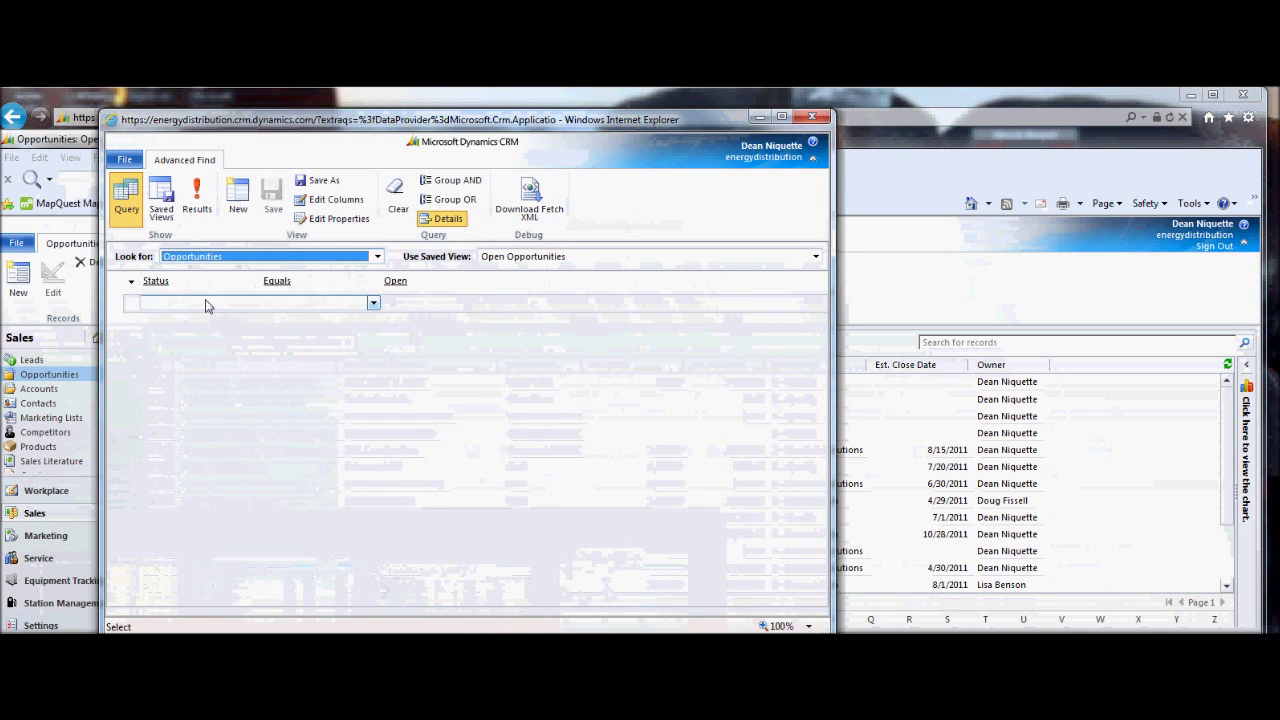
click(400, 283)
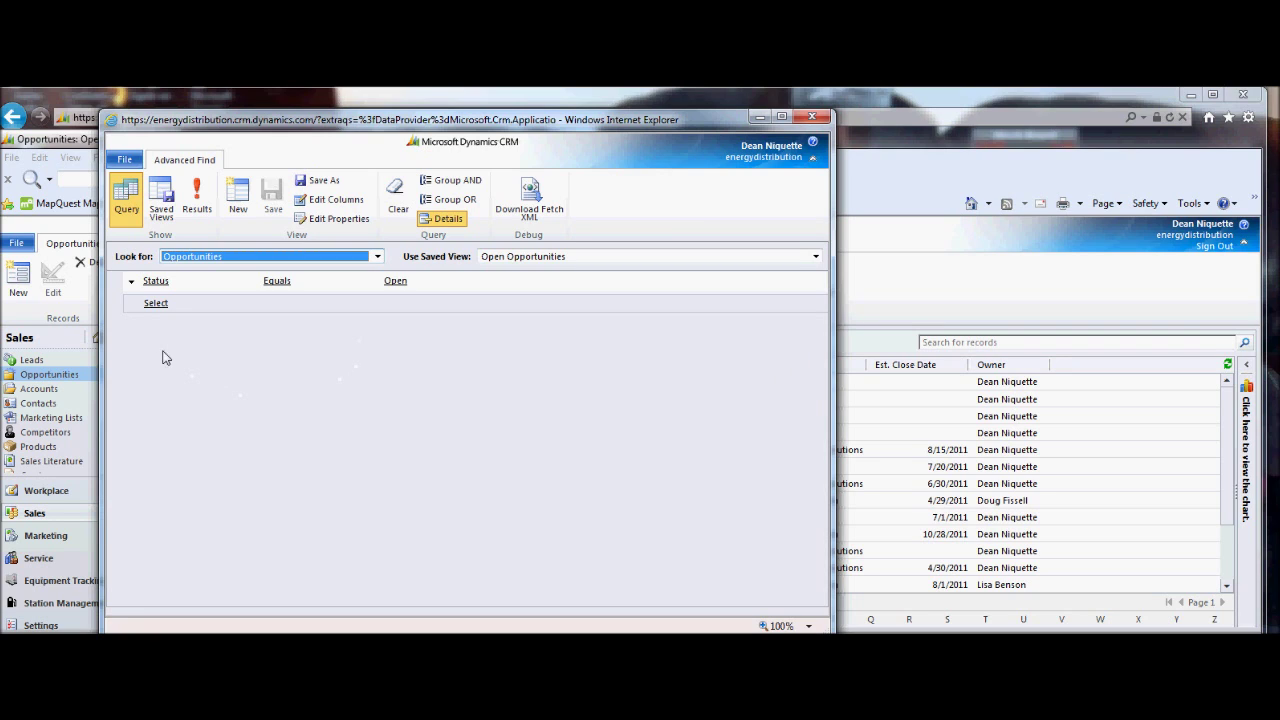
click(163, 310)
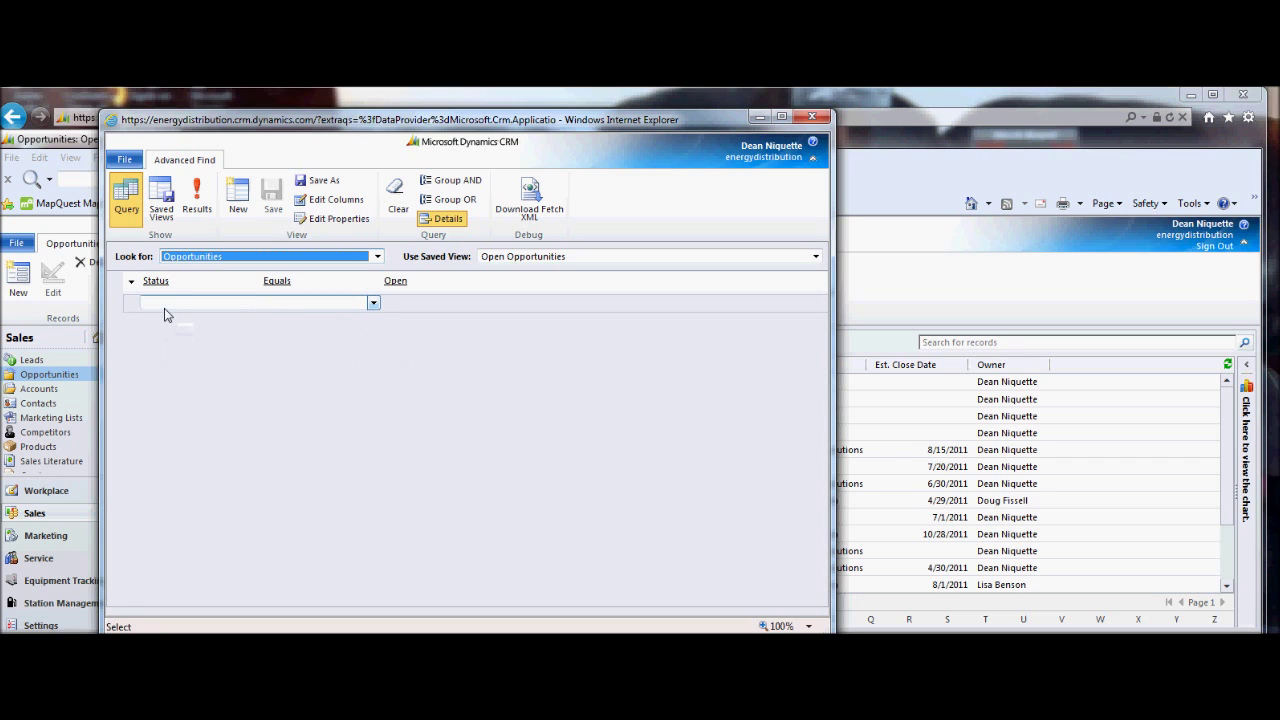
click(373, 304)
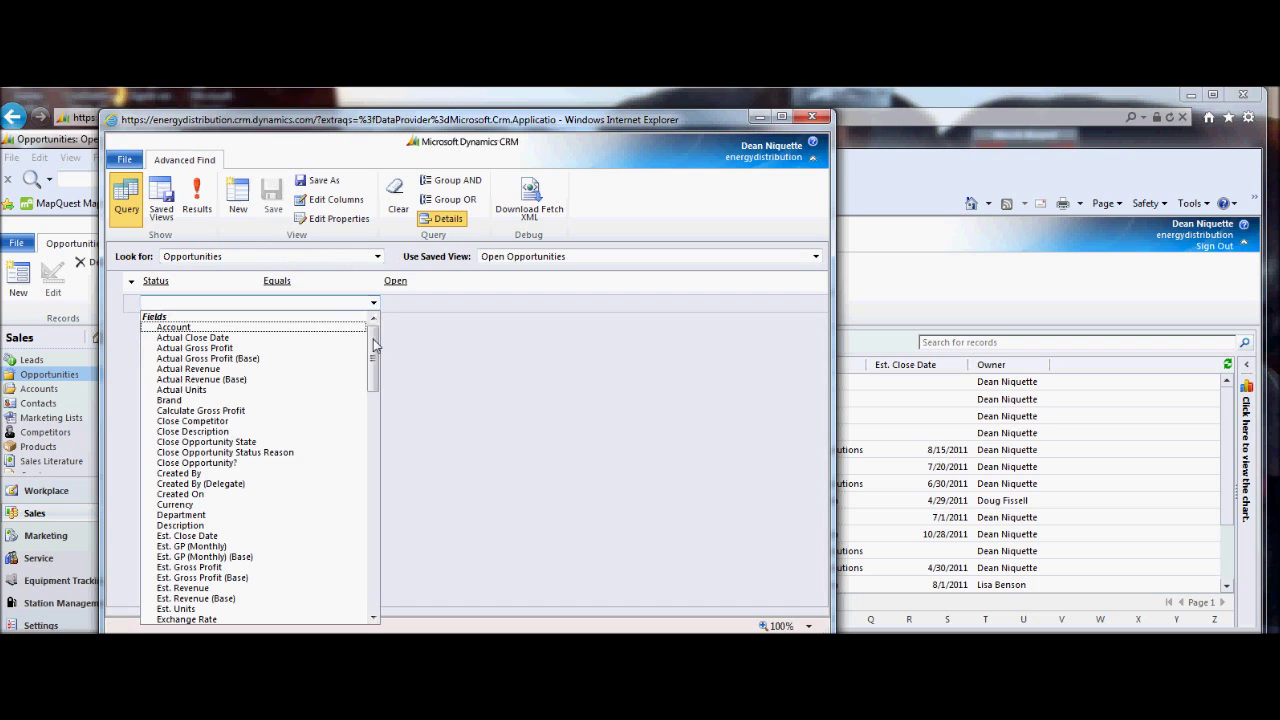
drag(373, 345, 378, 440)
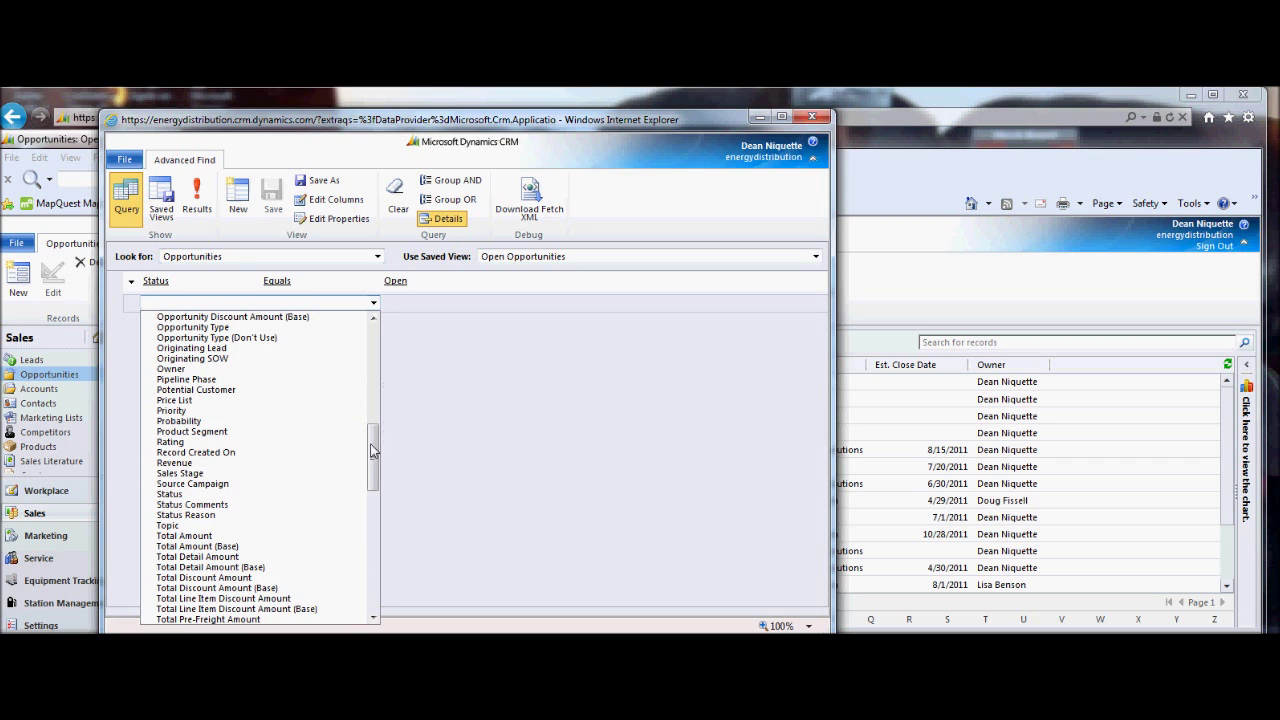
click(232, 478)
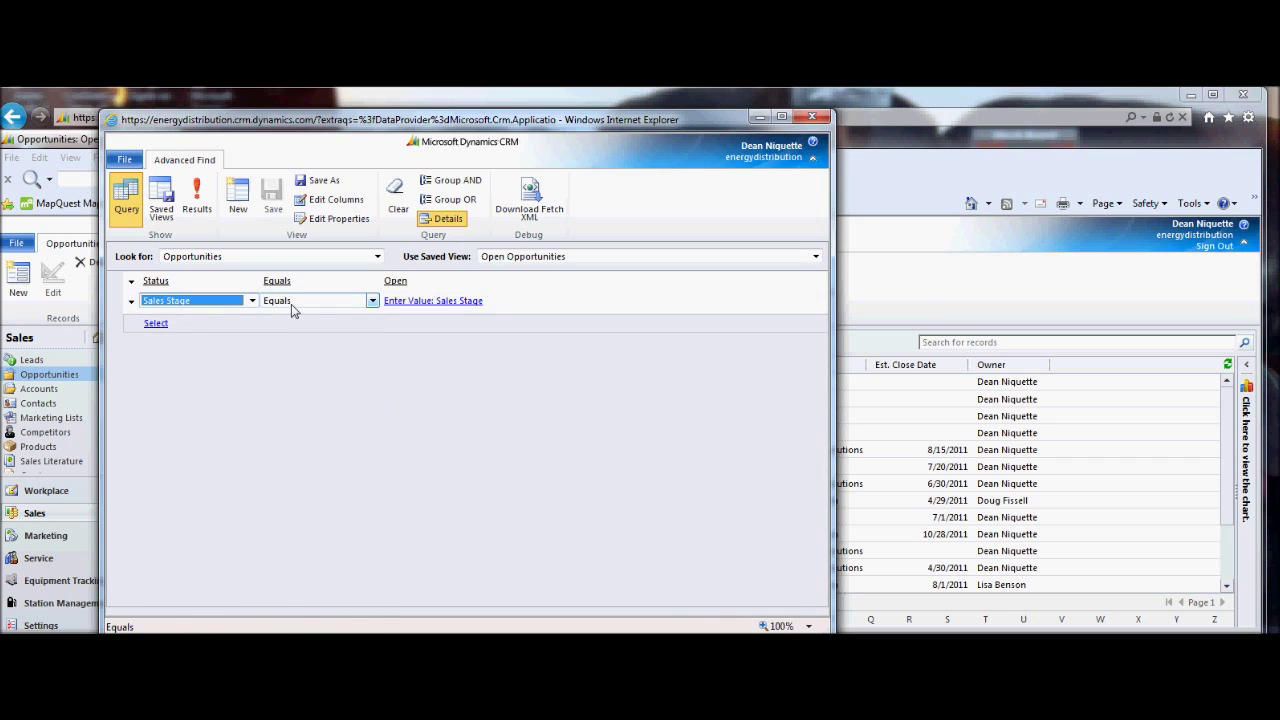
click(372, 302)
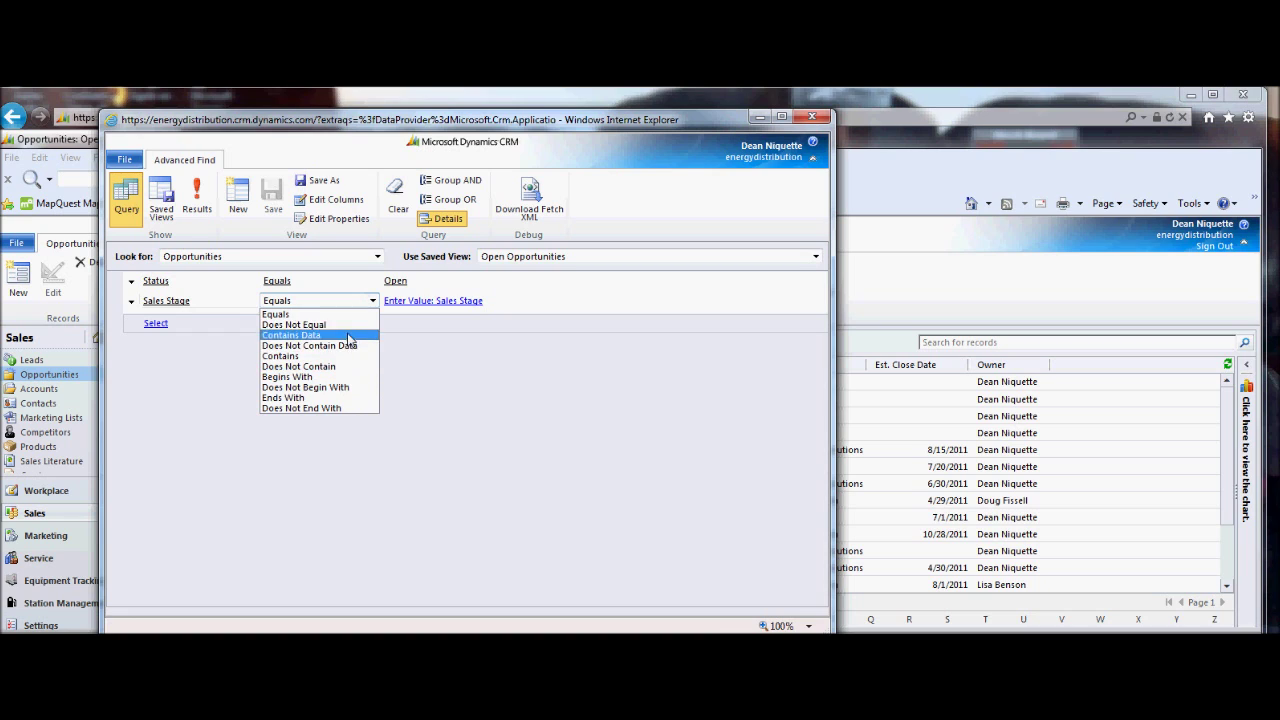
click(297, 316)
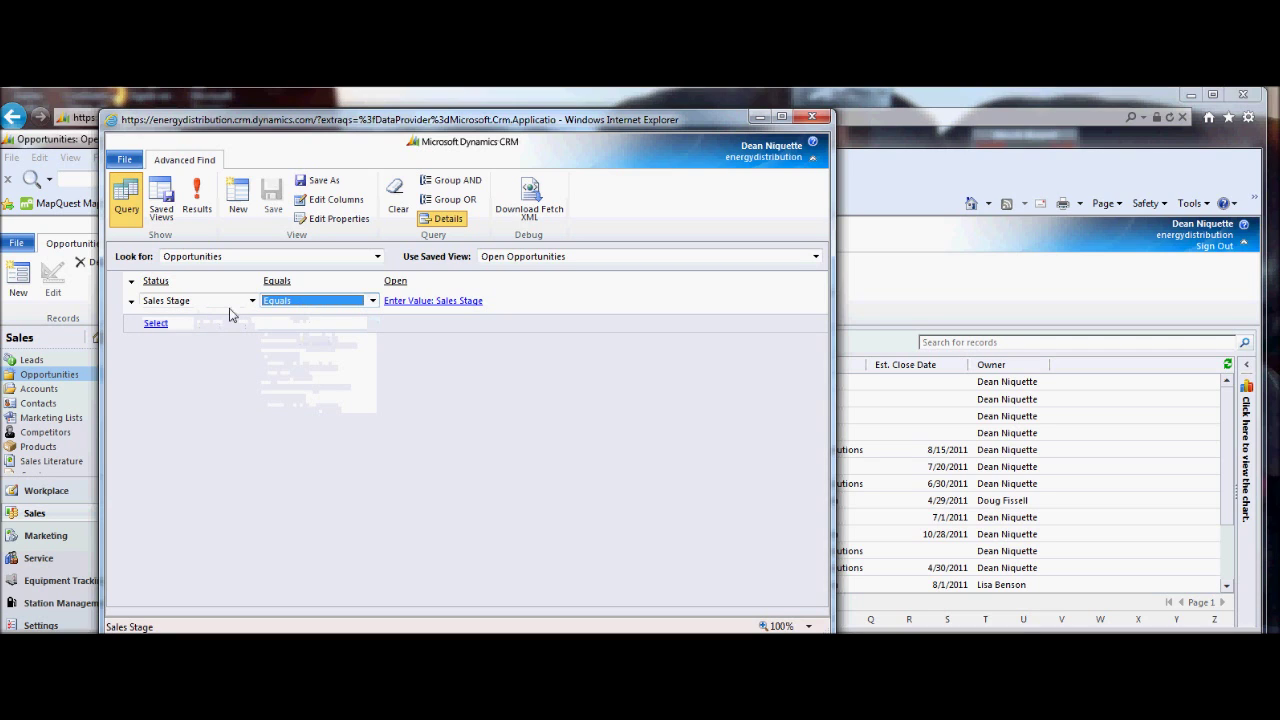
click(372, 301)
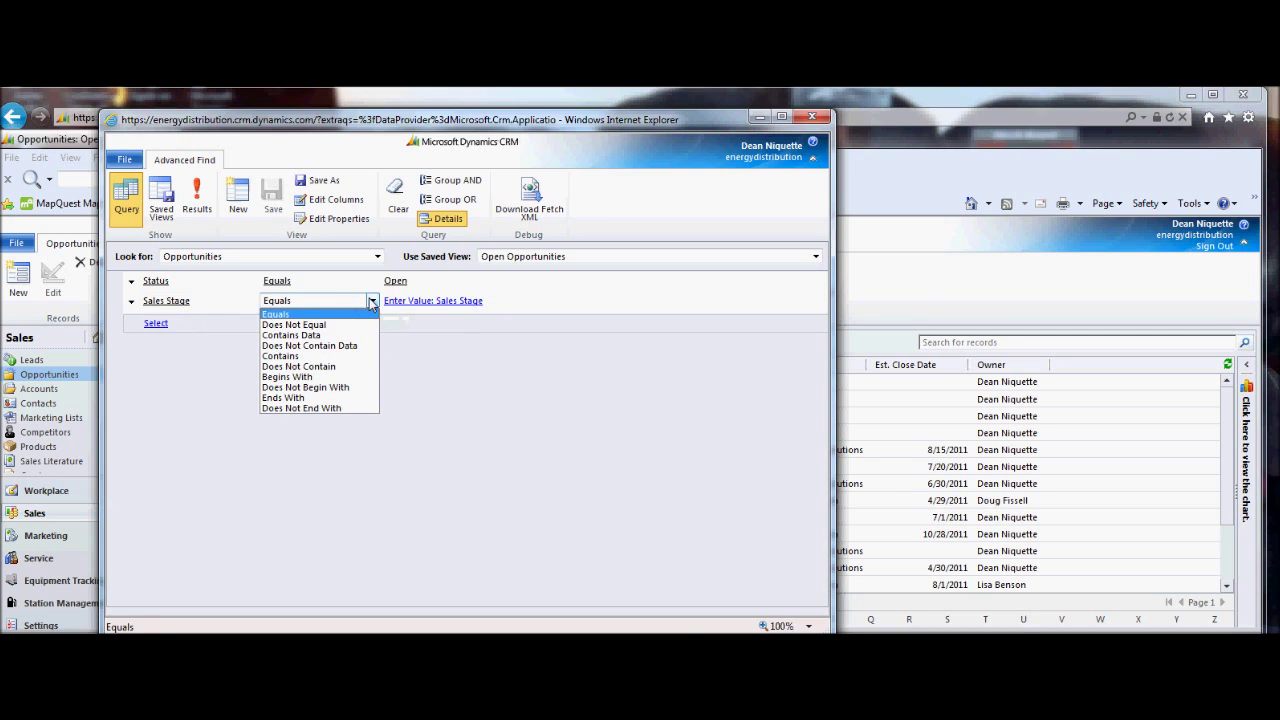
click(371, 302)
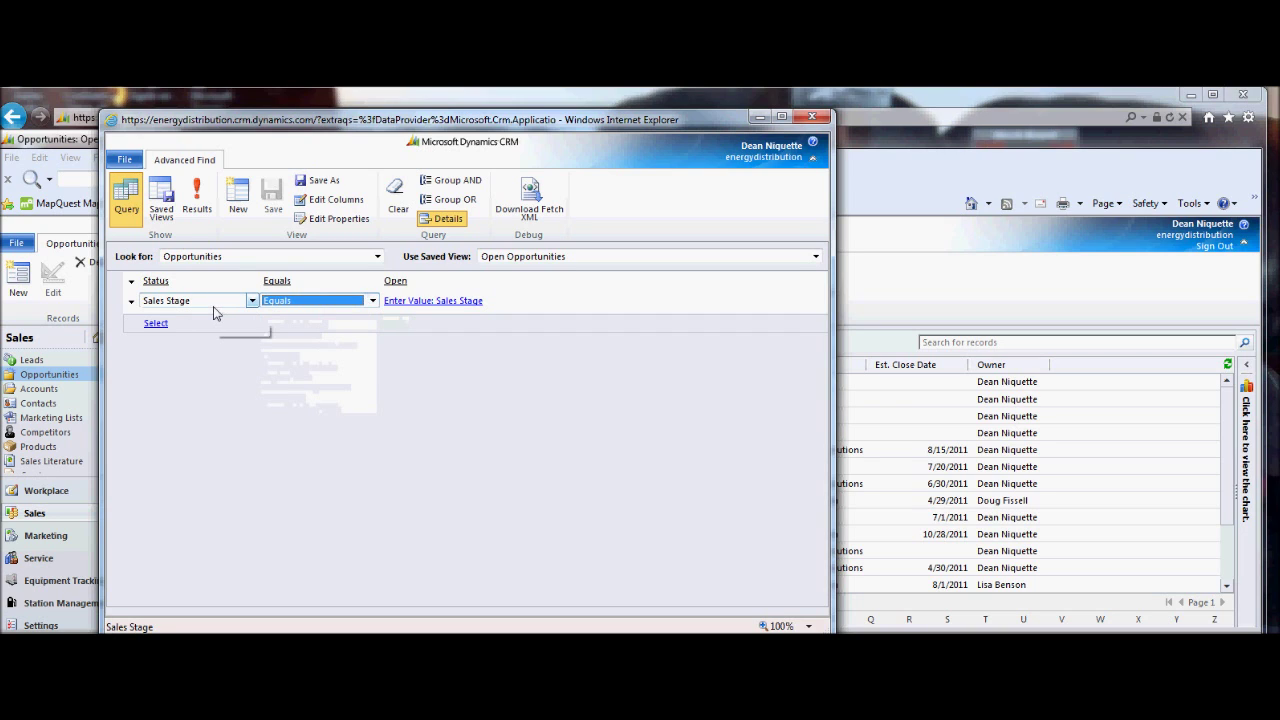
- Set the value of the Sales Stage condition to 3 - Presentation
click(409, 301)
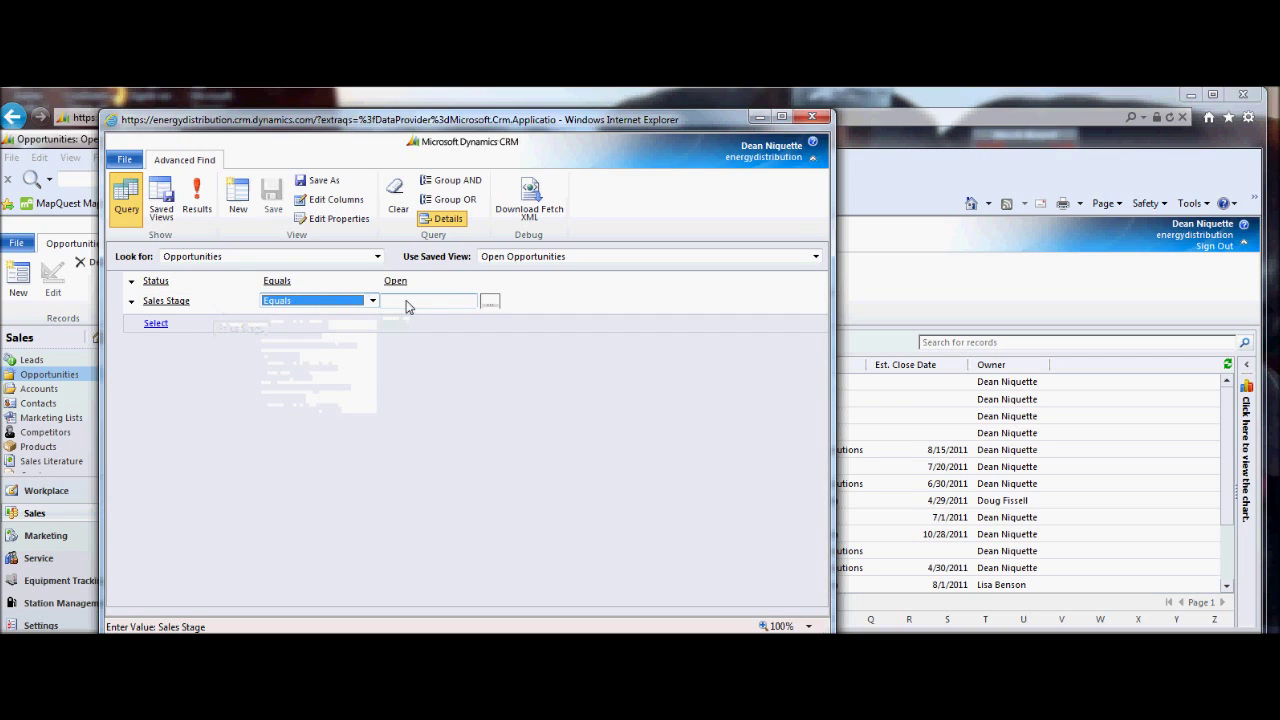
click(493, 304)
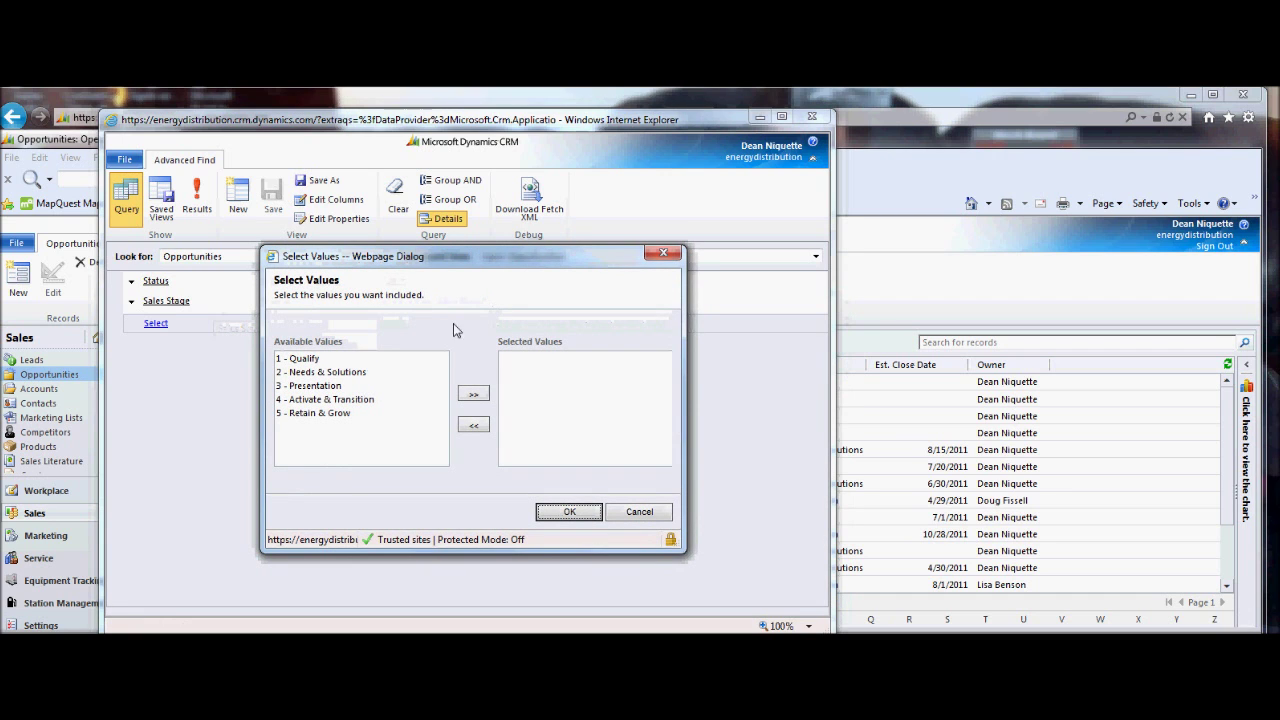
click(310, 387)
click(476, 396)
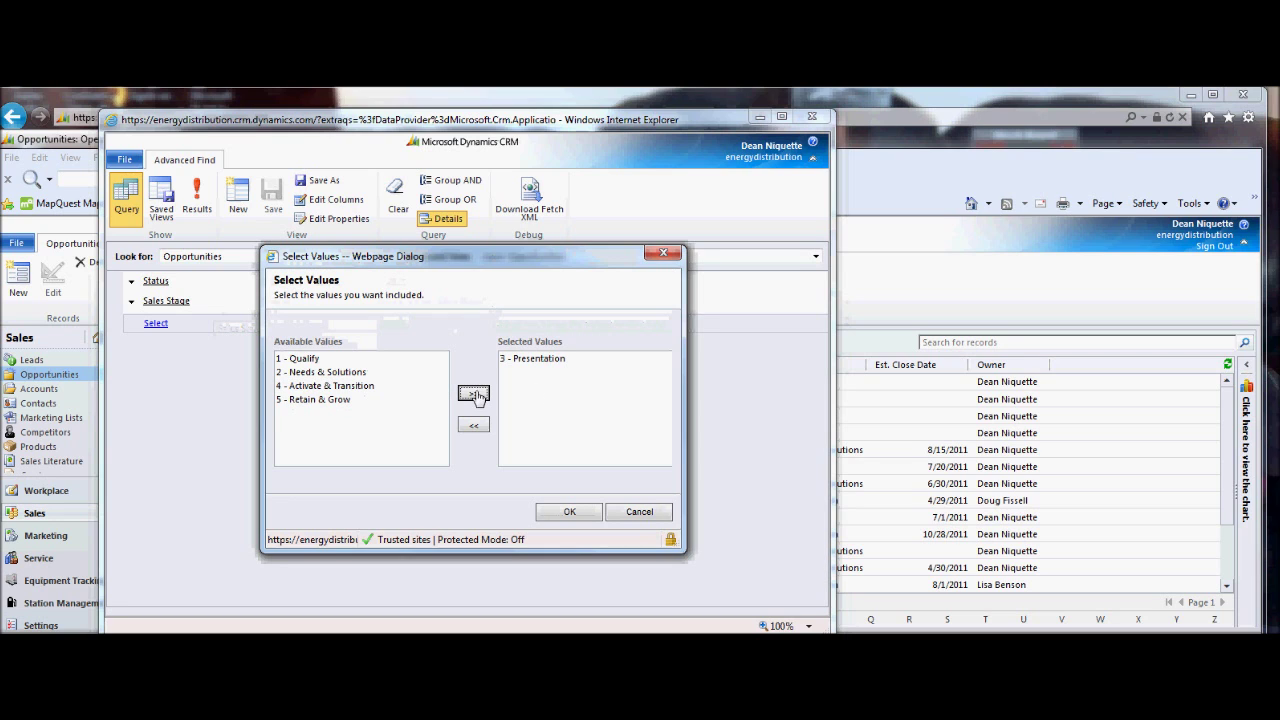
click(568, 514)
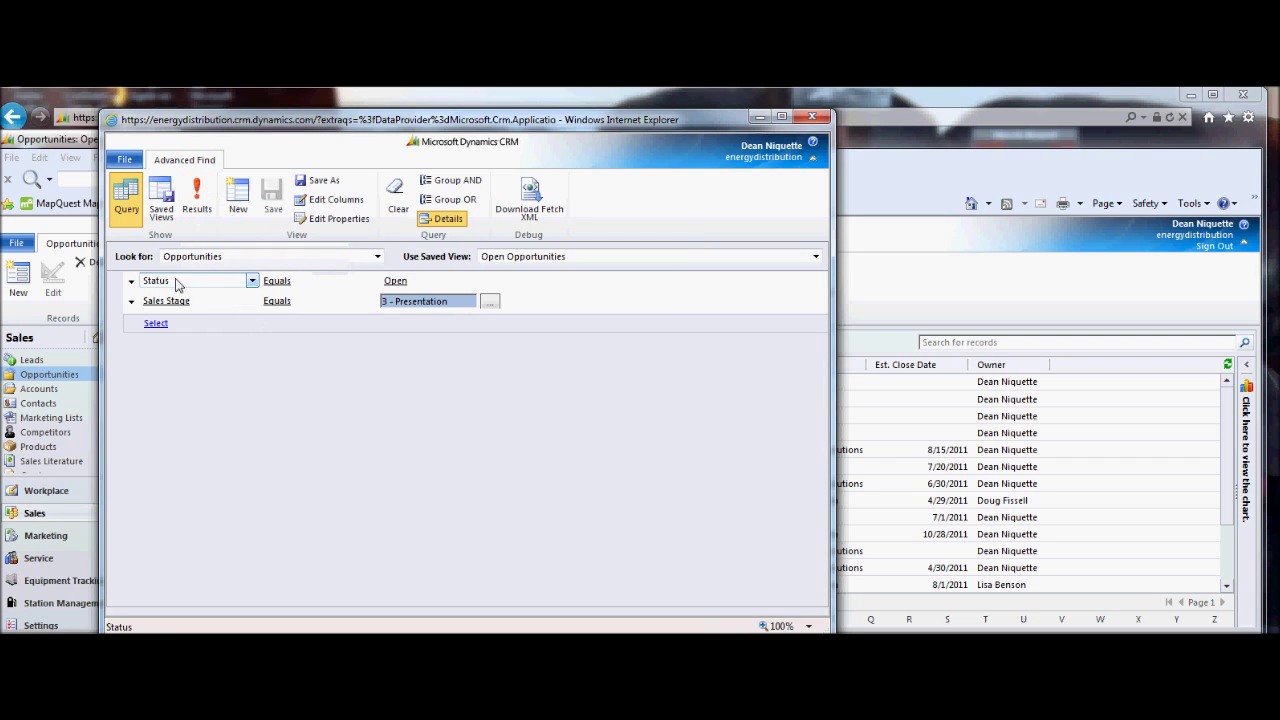
- Run the query and look through all columns of the resulting opportunities
click(198, 212)
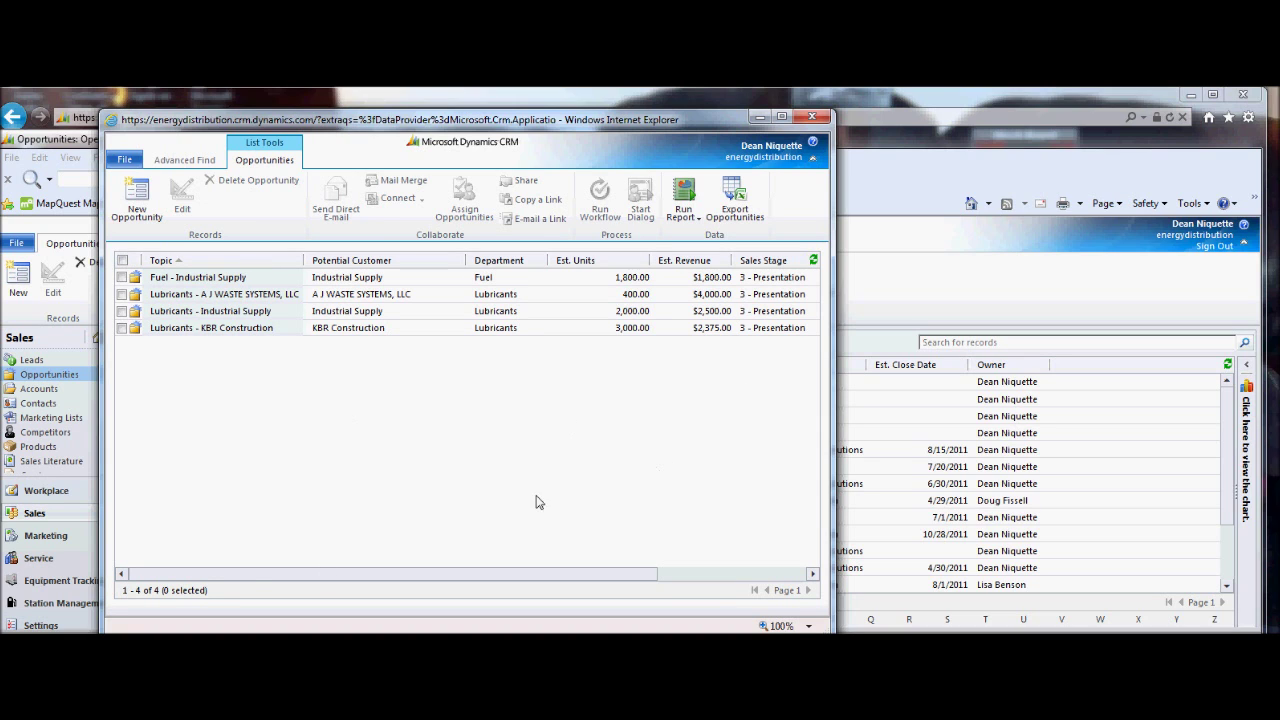
drag(240, 578, 400, 578)
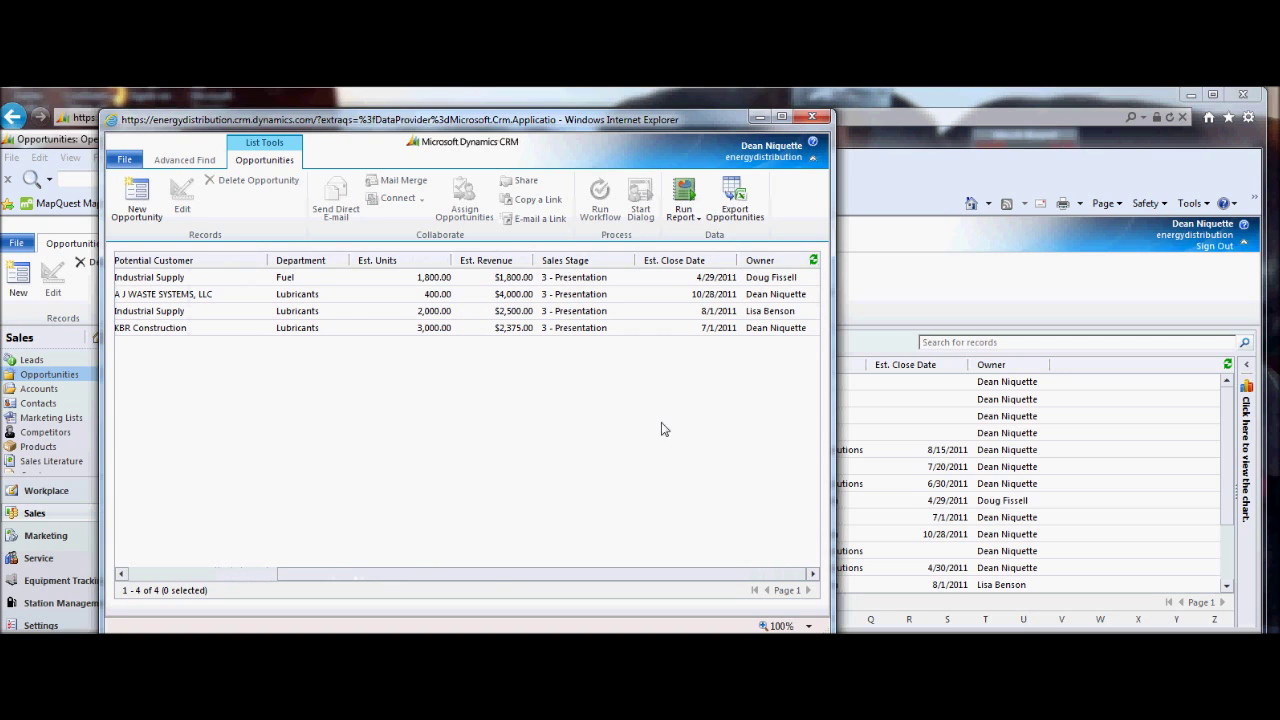
drag(483, 580, 277, 566)
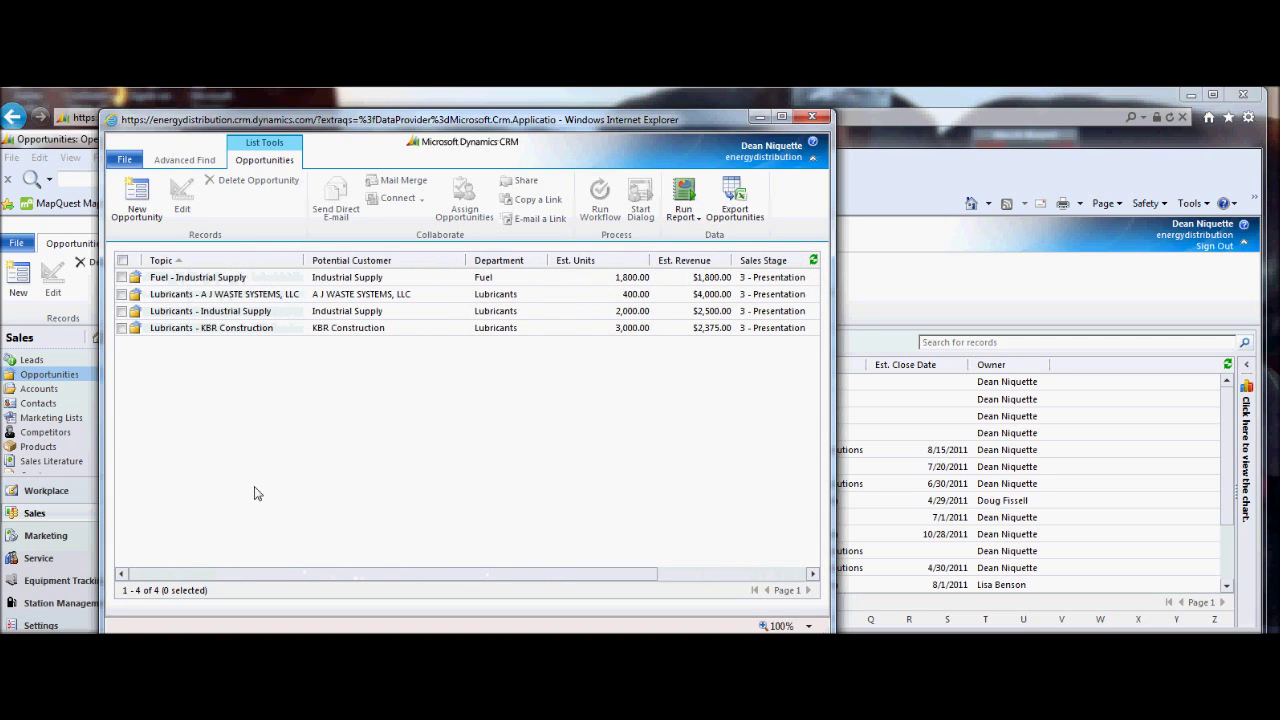
- Return to the query definition and add the Est. Gross Profit column to the view
click(185, 162)
click(280, 322)
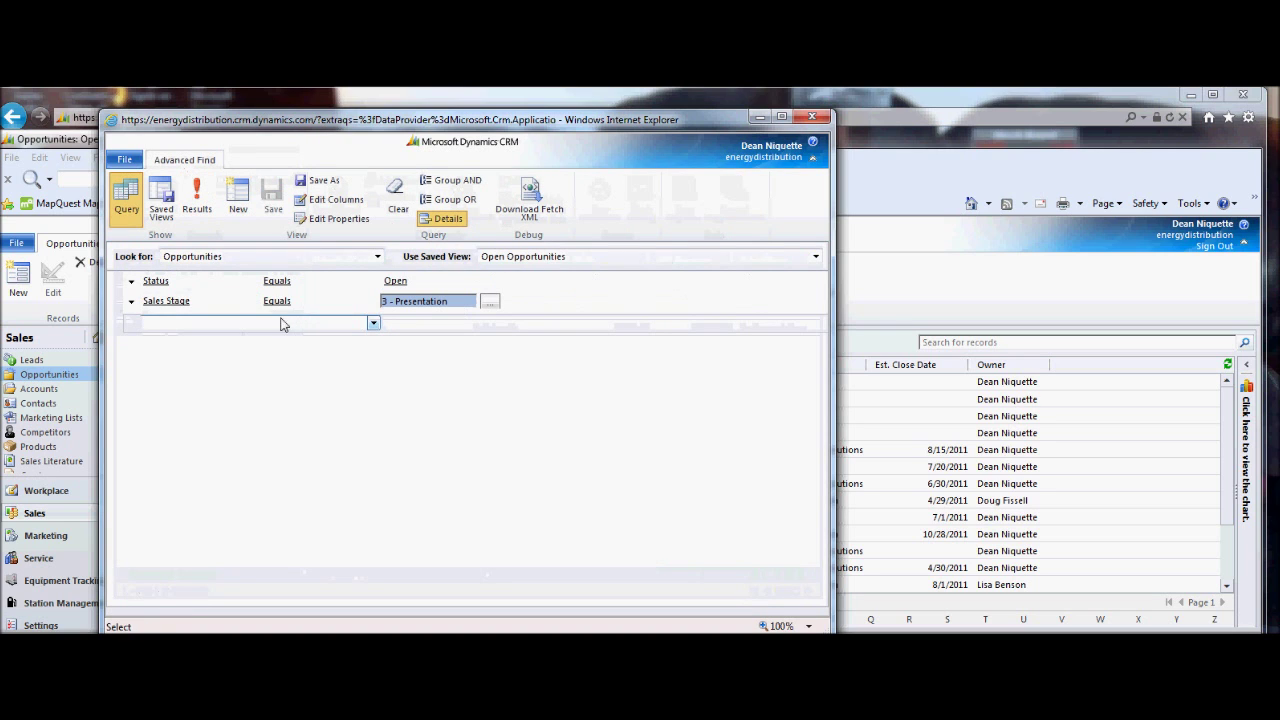
click(333, 201)
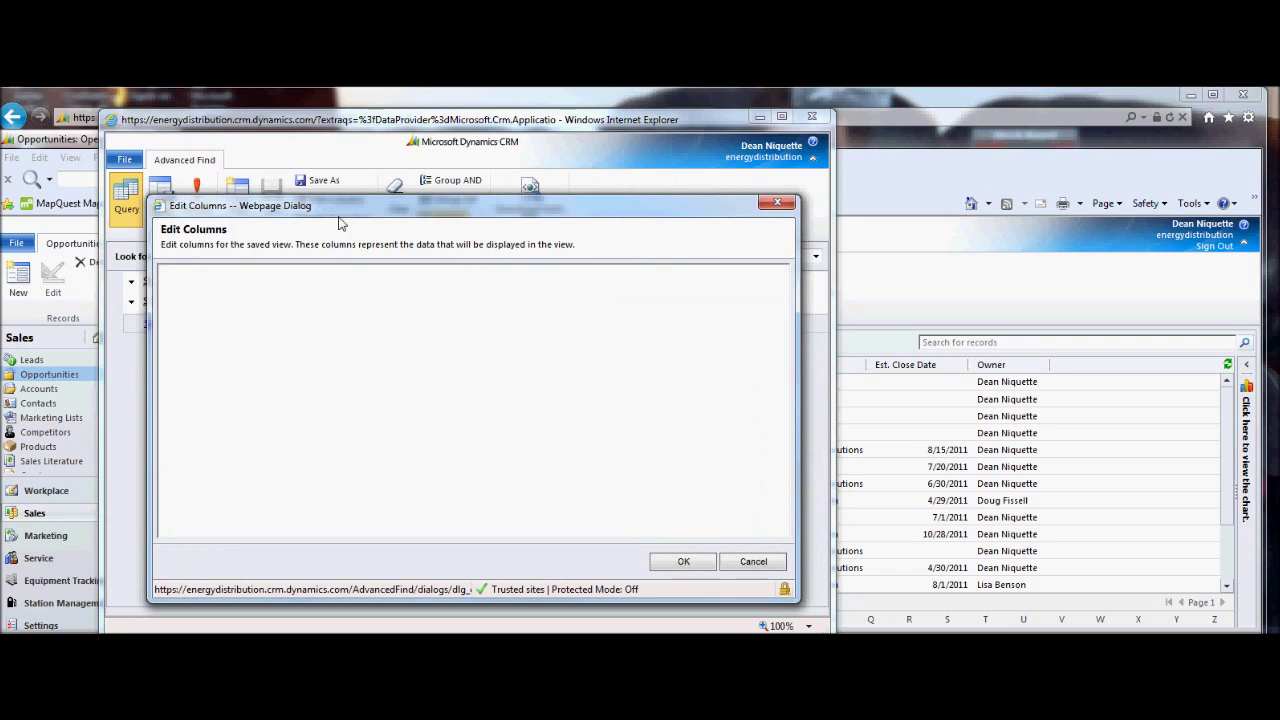
drag(281, 431, 492, 436)
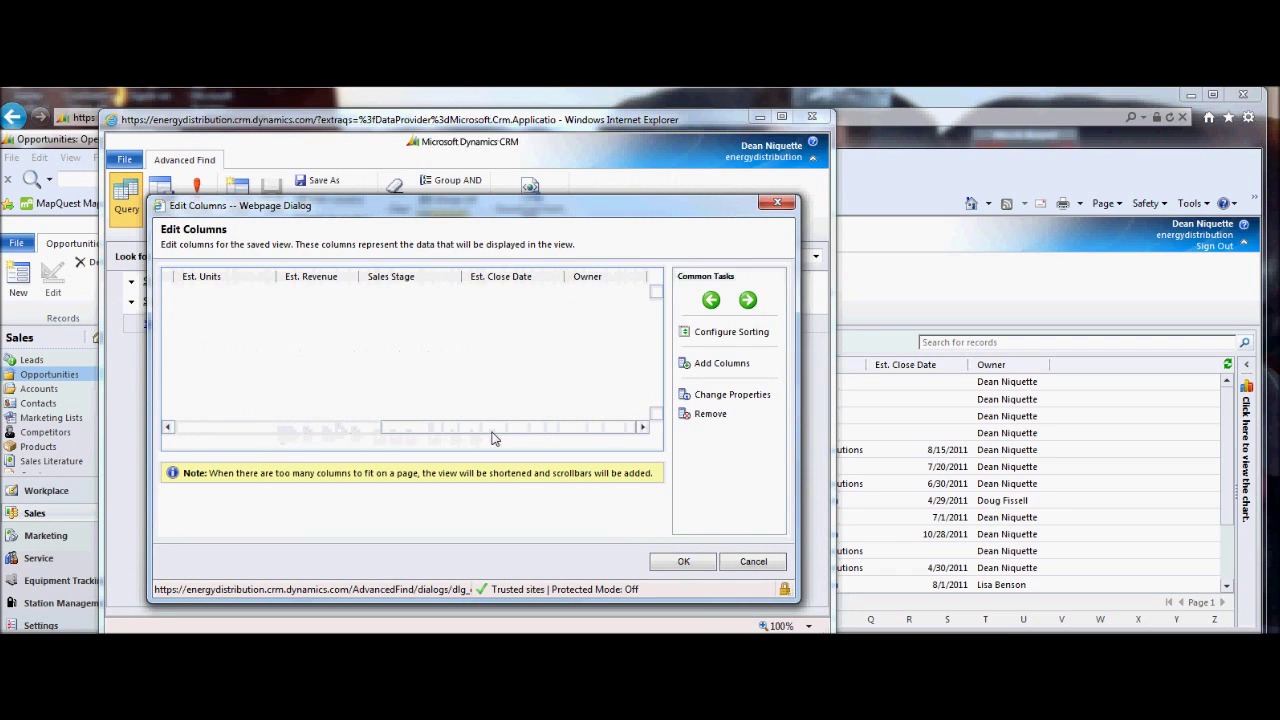
click(726, 364)
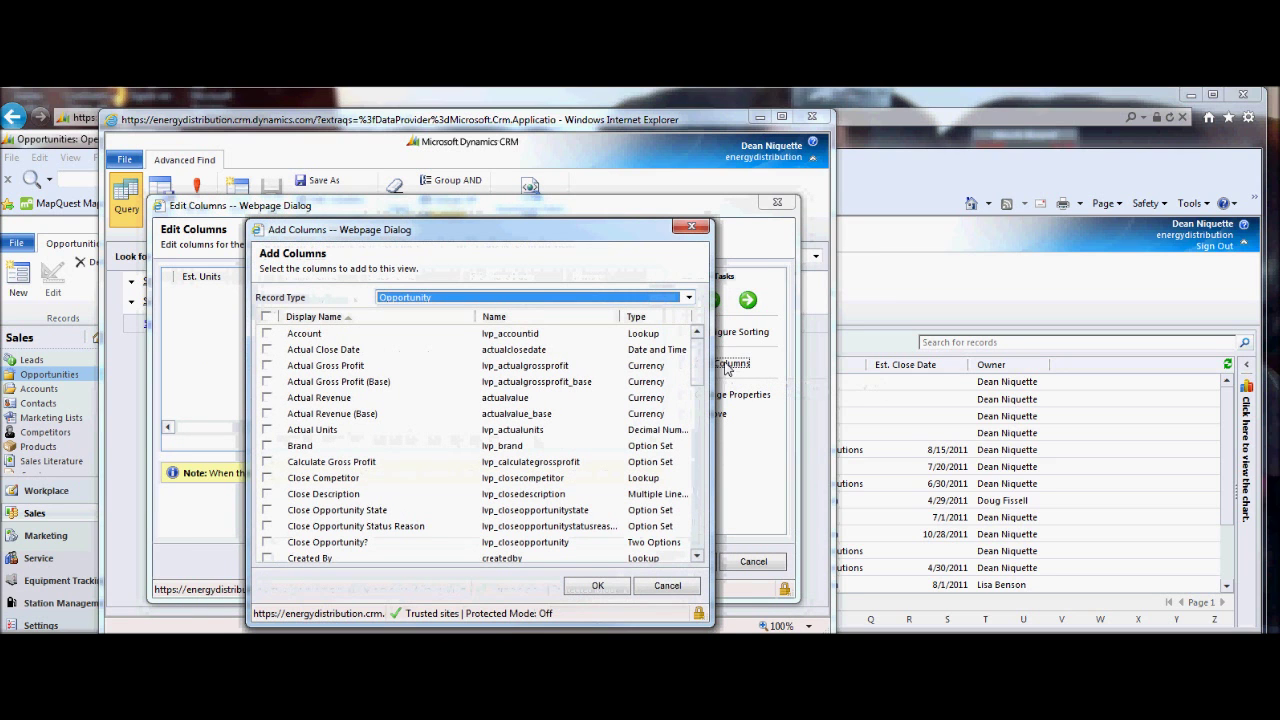
drag(699, 371, 702, 421)
click(338, 399)
click(592, 585)
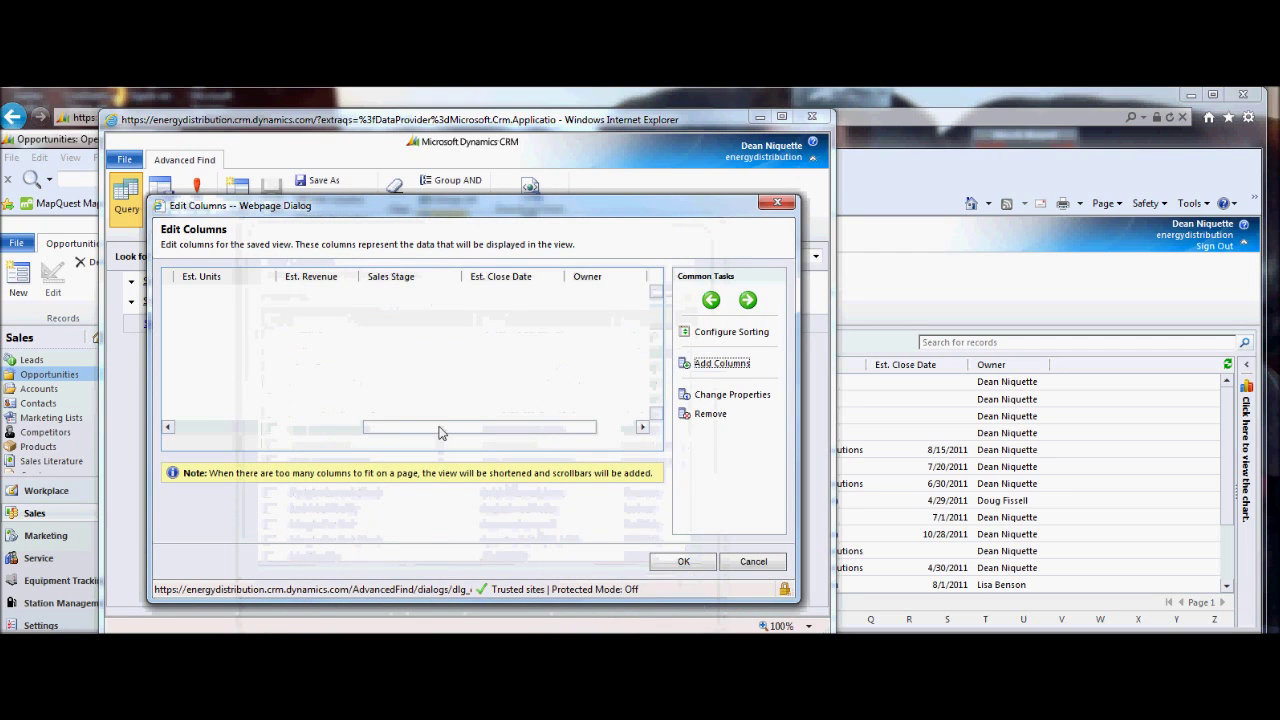
- Move the Est. Gross Profit column so that it directly follows Department
drag(540, 431, 477, 427)
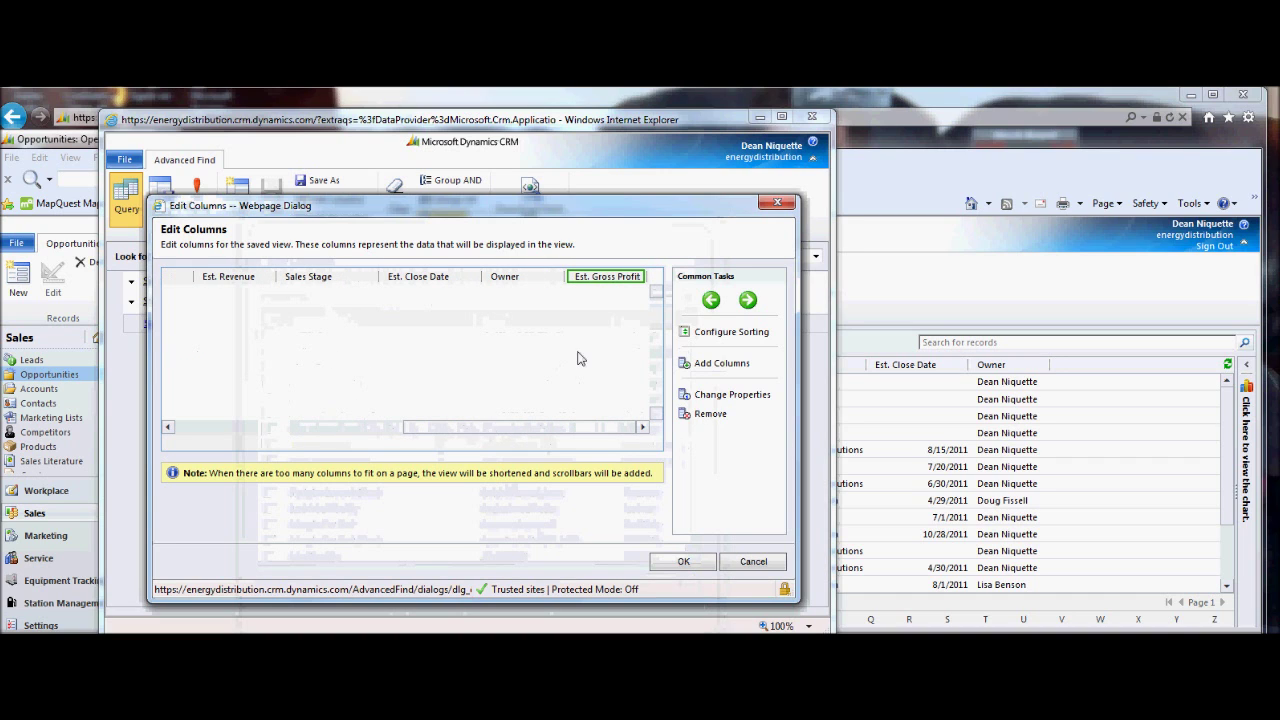
click(709, 302)
click(709, 302)
click(710, 301)
click(710, 301)
click(710, 301)
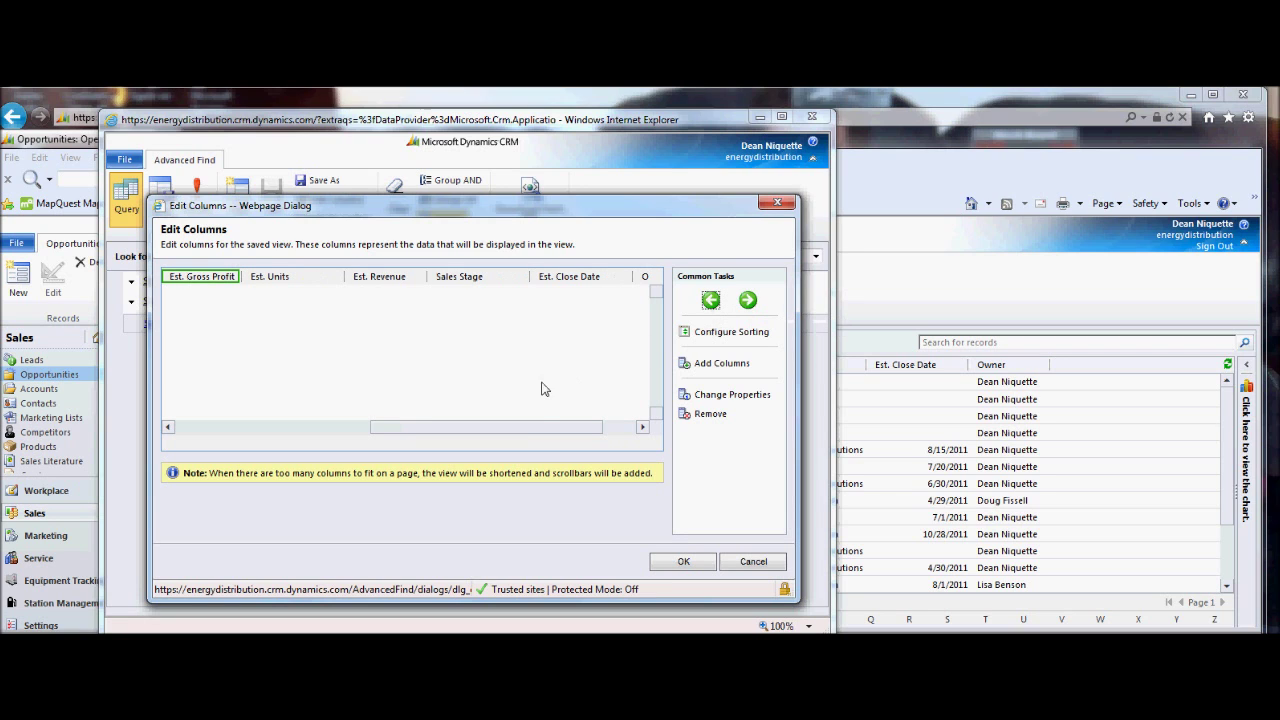
drag(520, 435, 304, 432)
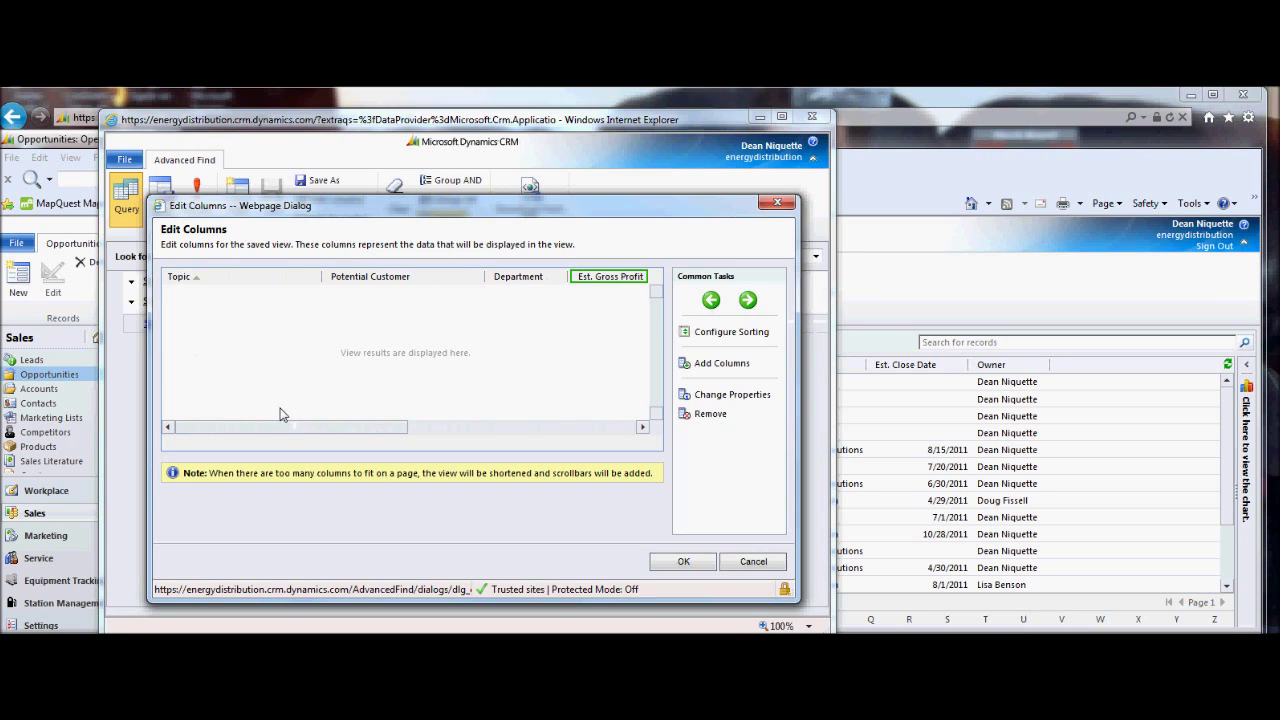
- Configure the view to sort by Est. Gross Profit in descending order and accept the column changes
click(530, 281)
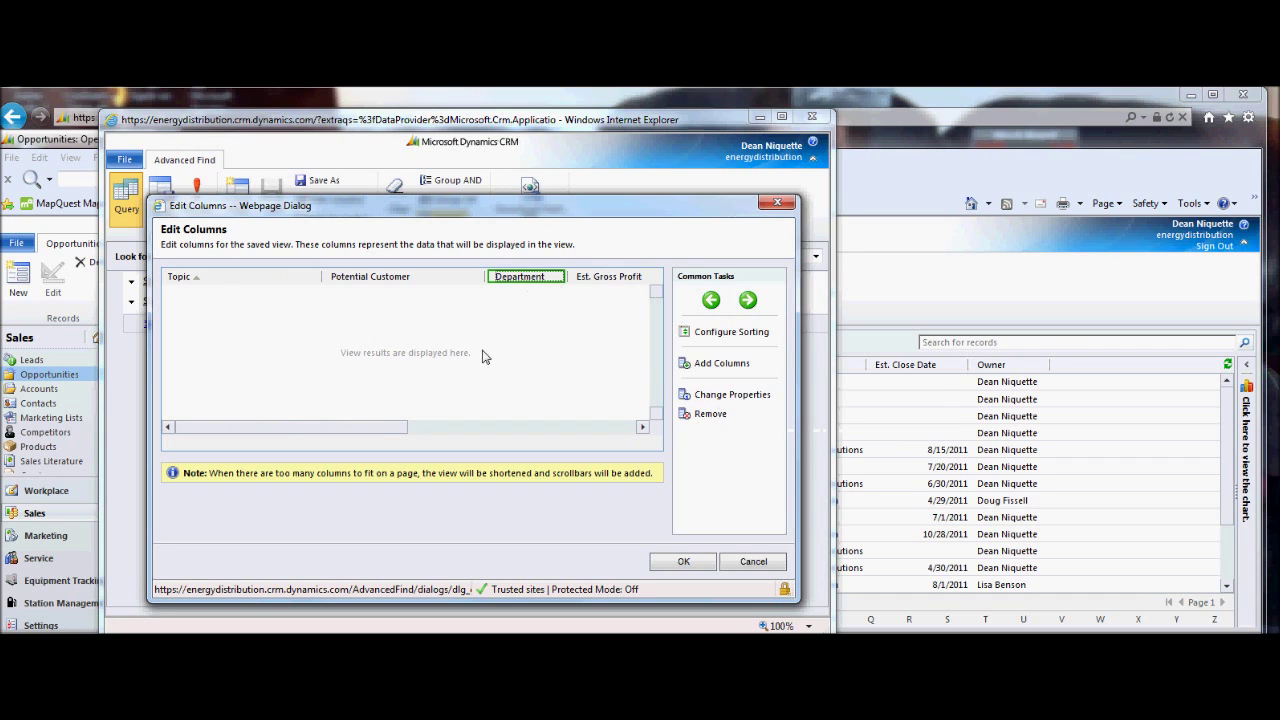
mouse_move(375, 433)
mouse_down()
mouse_move(421, 432)
mouse_move(378, 431)
mouse_up()
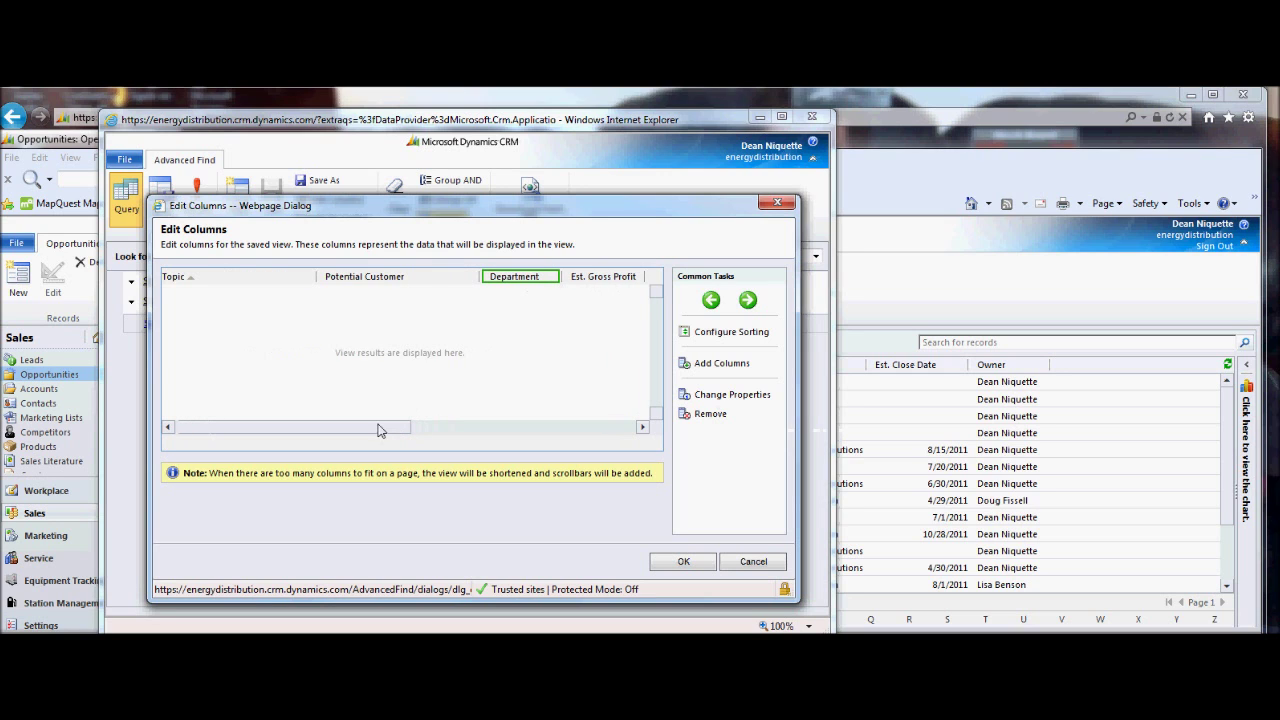
click(731, 332)
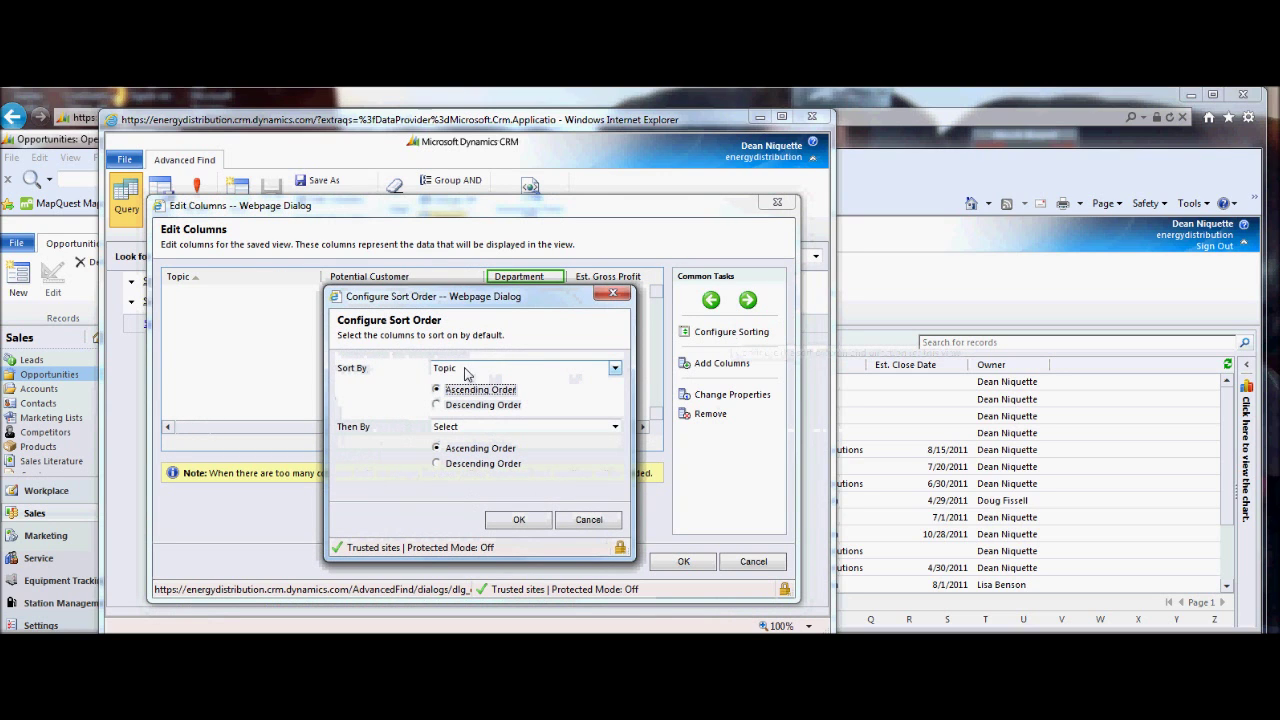
click(613, 369)
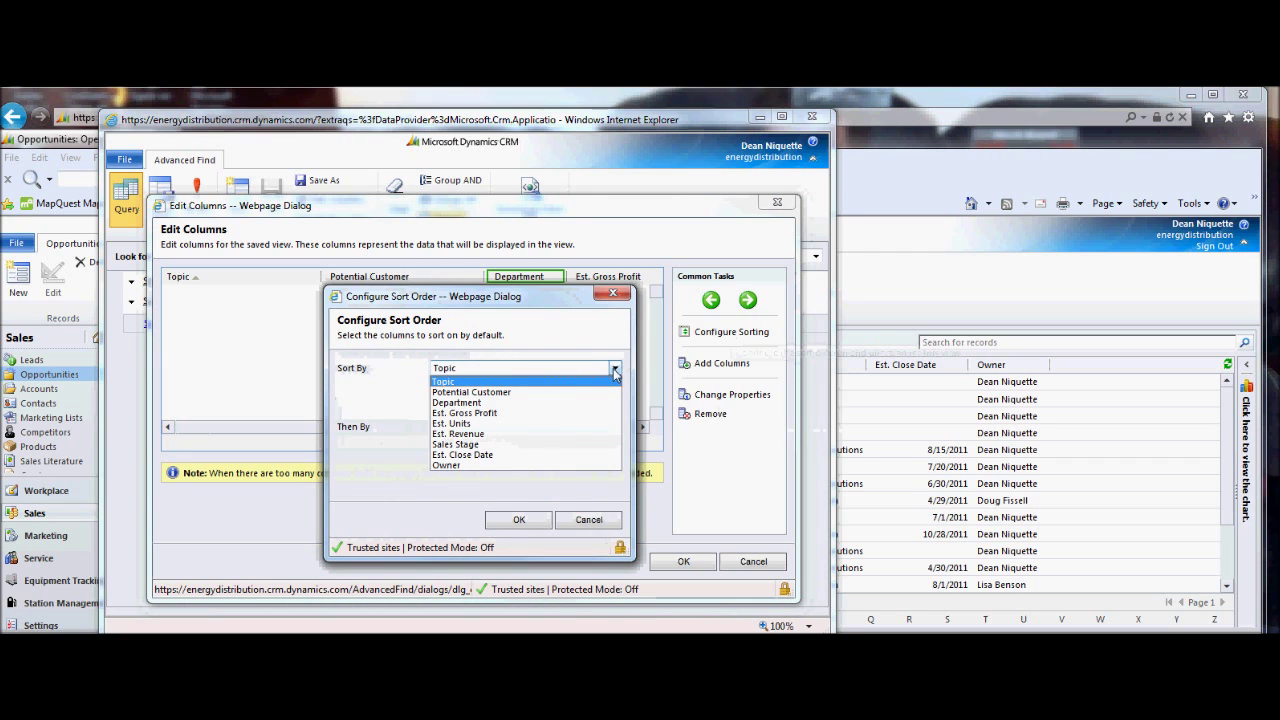
click(481, 413)
click(437, 405)
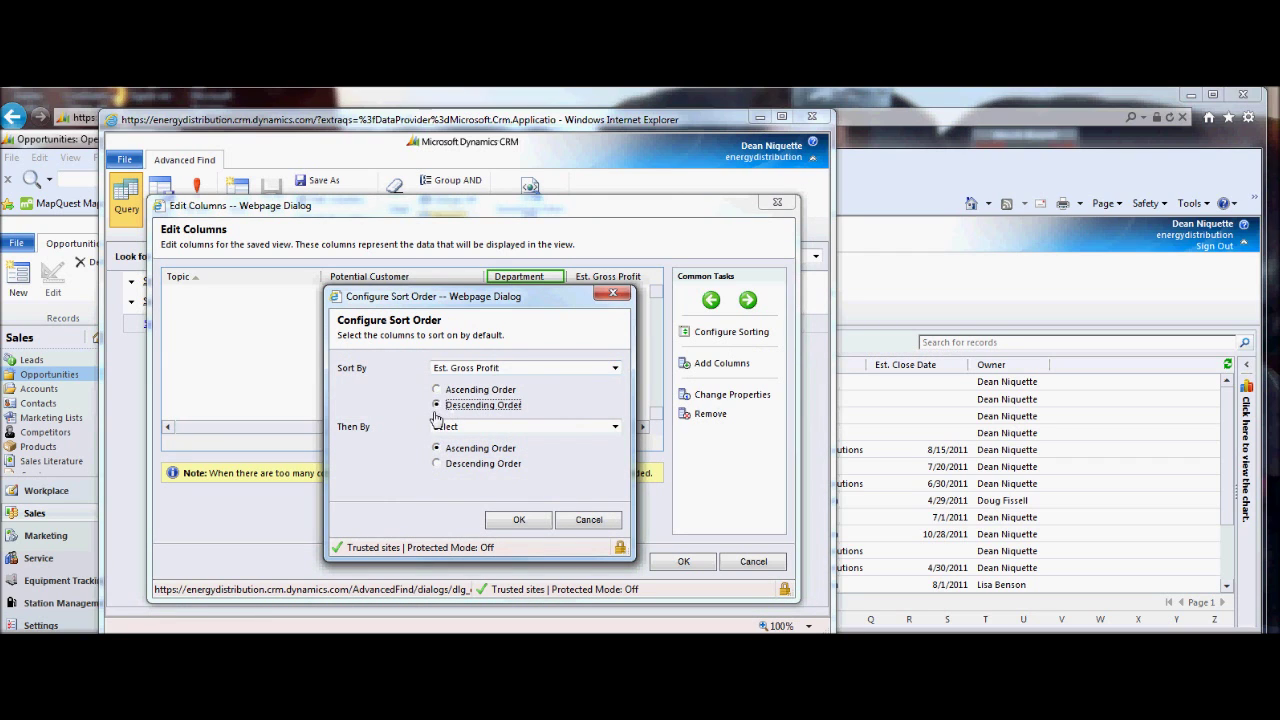
click(515, 522)
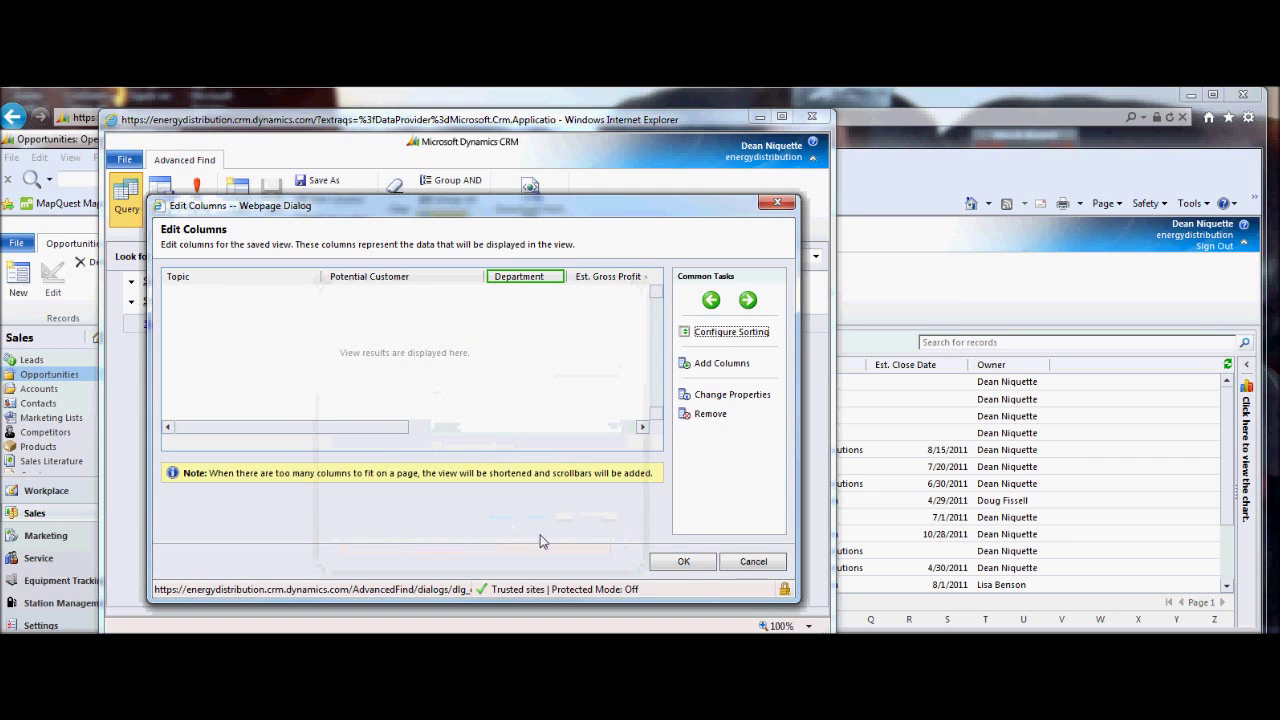
click(683, 564)
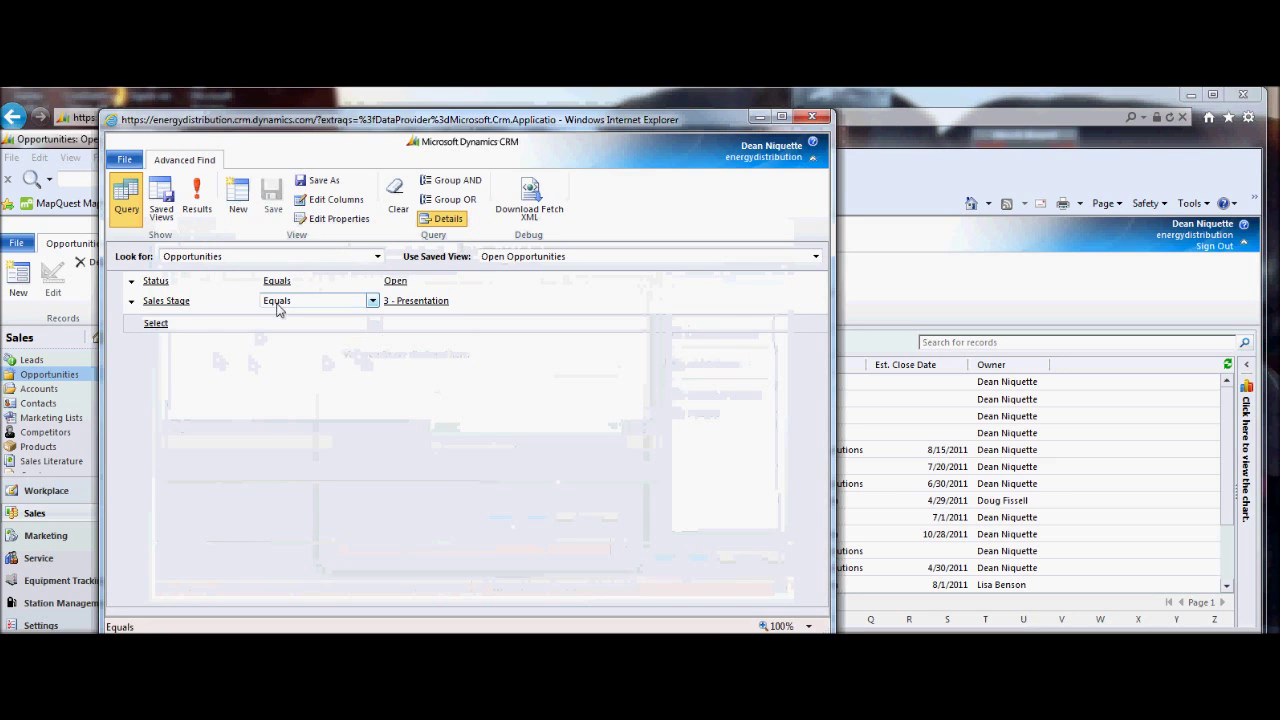
- Run the query, look through the columns and sort order of the opportunities, and return to the query definition
click(197, 196)
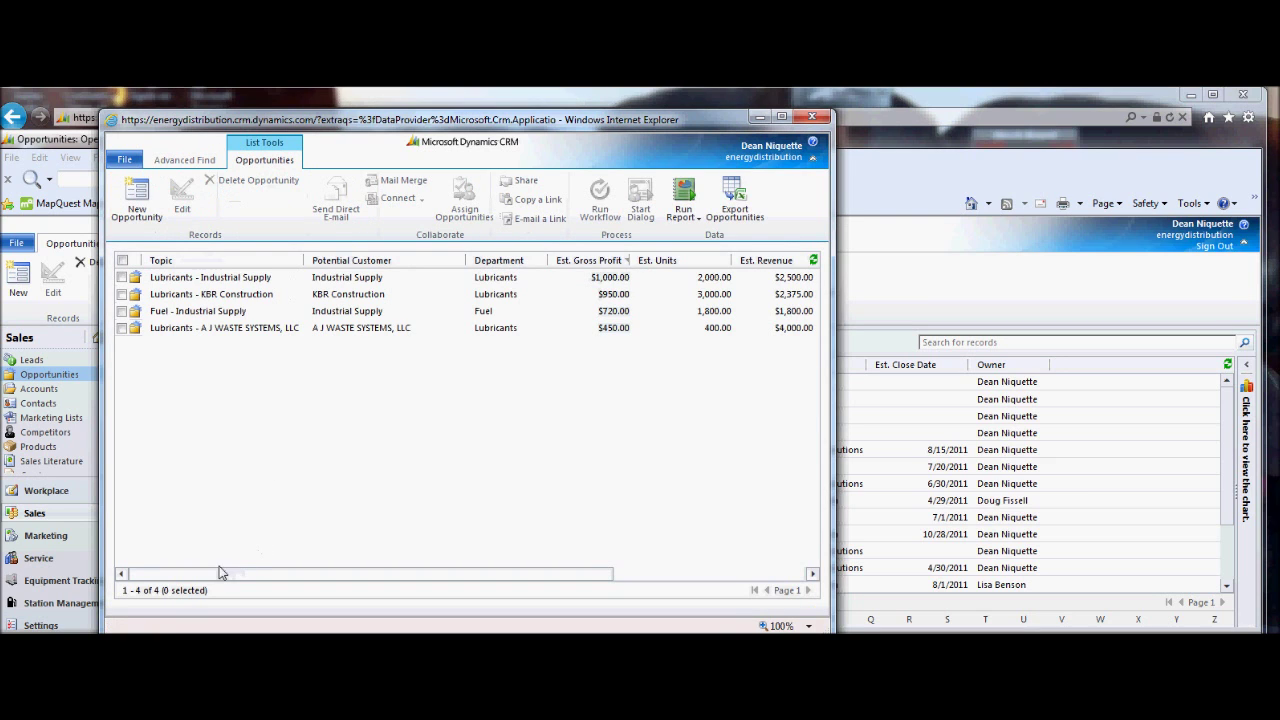
drag(222, 577, 322, 577)
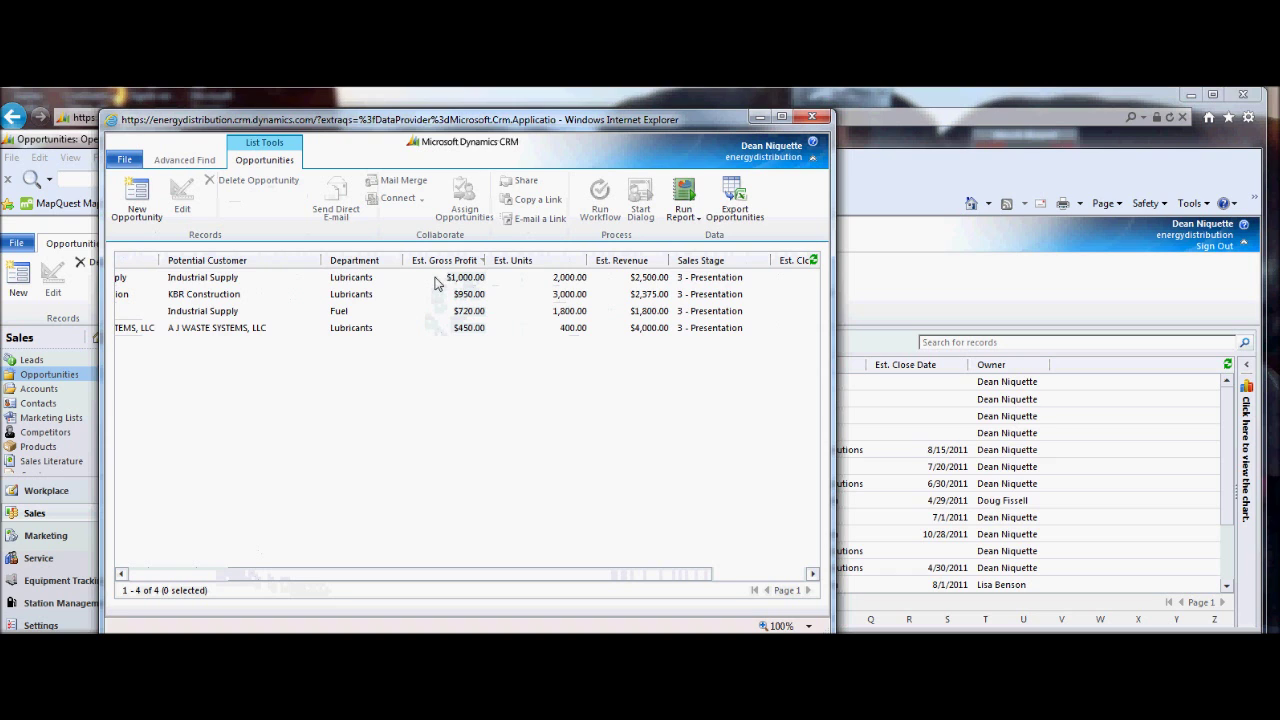
drag(438, 577, 266, 571)
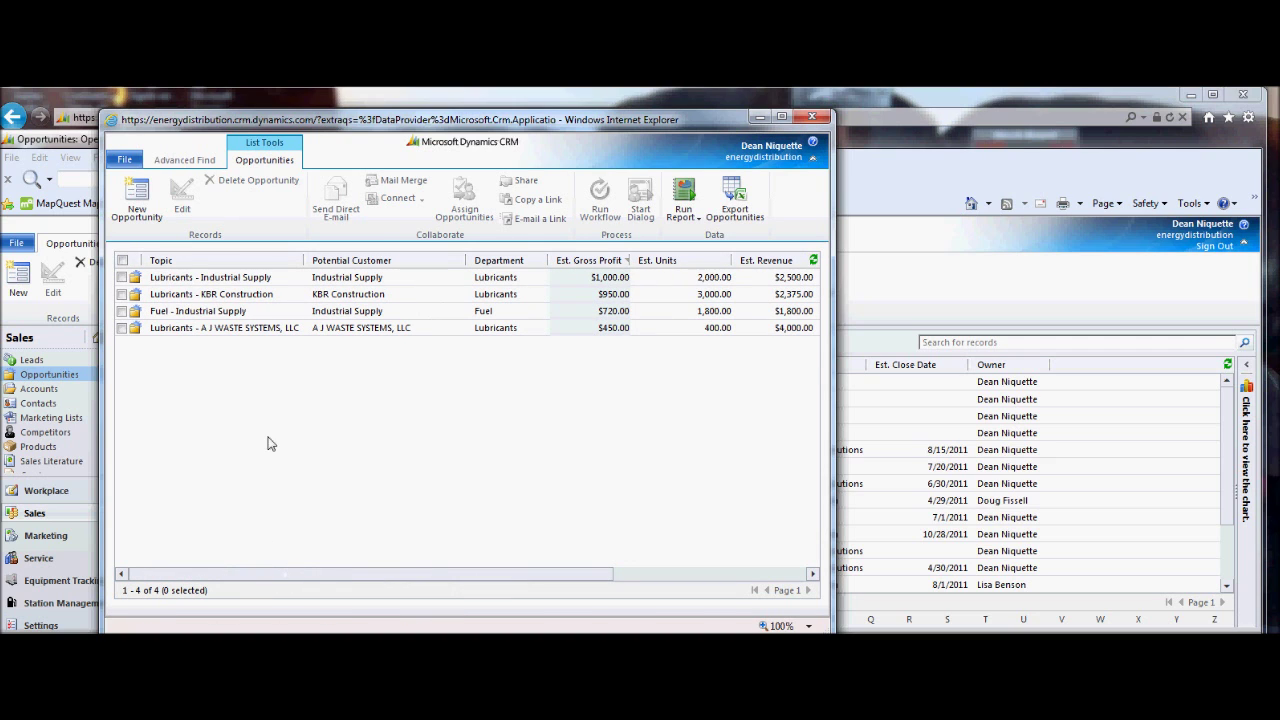
click(186, 162)
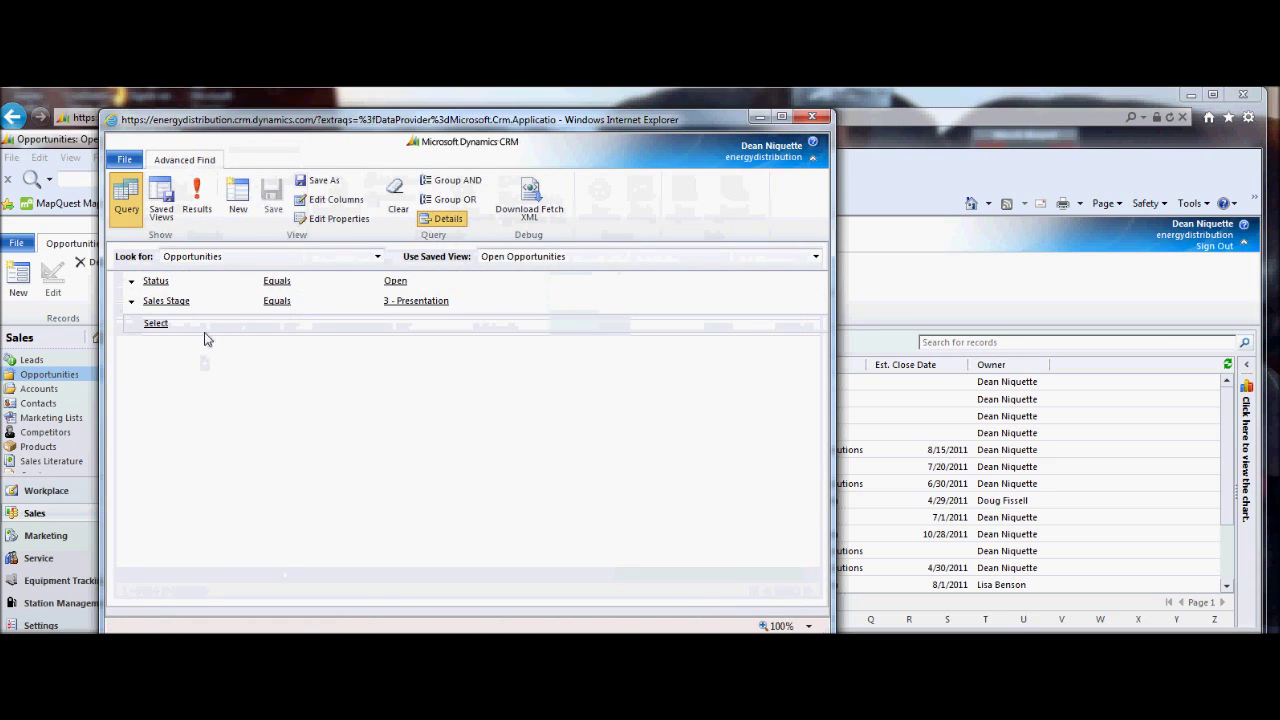
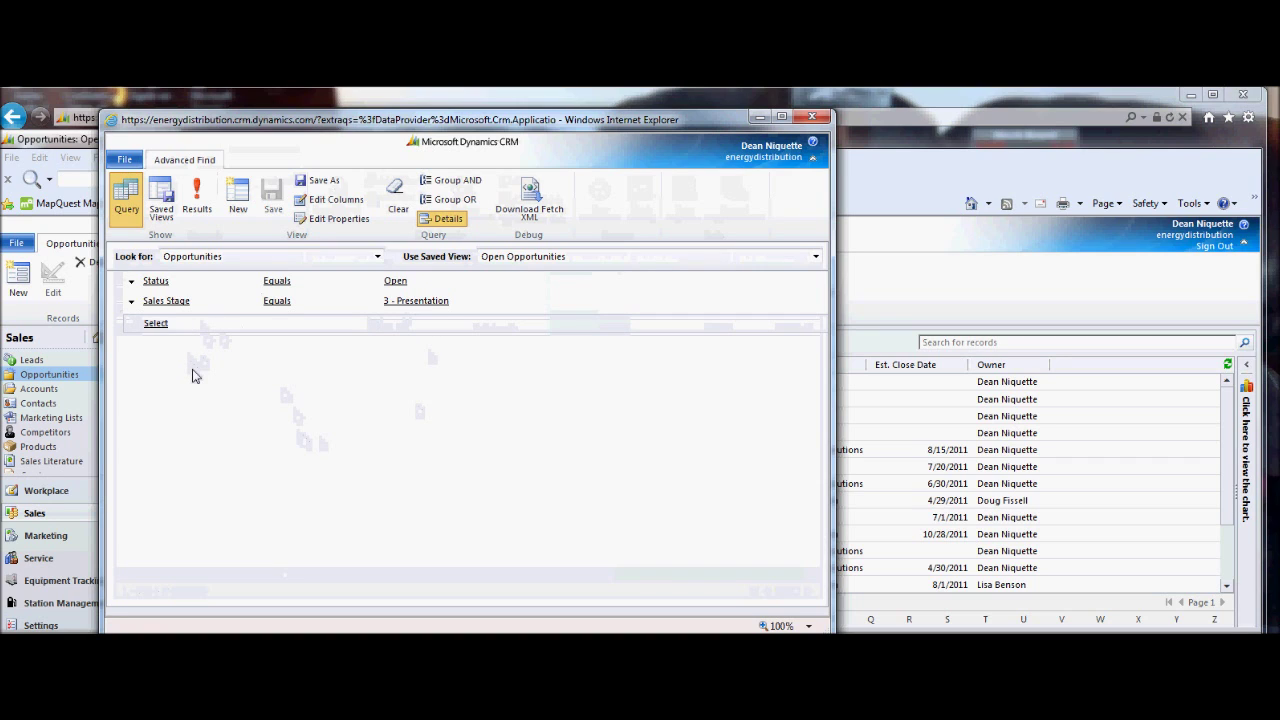
- Group the Status and Sales Stage conditions with OR and ungroup them again
click(132, 283)
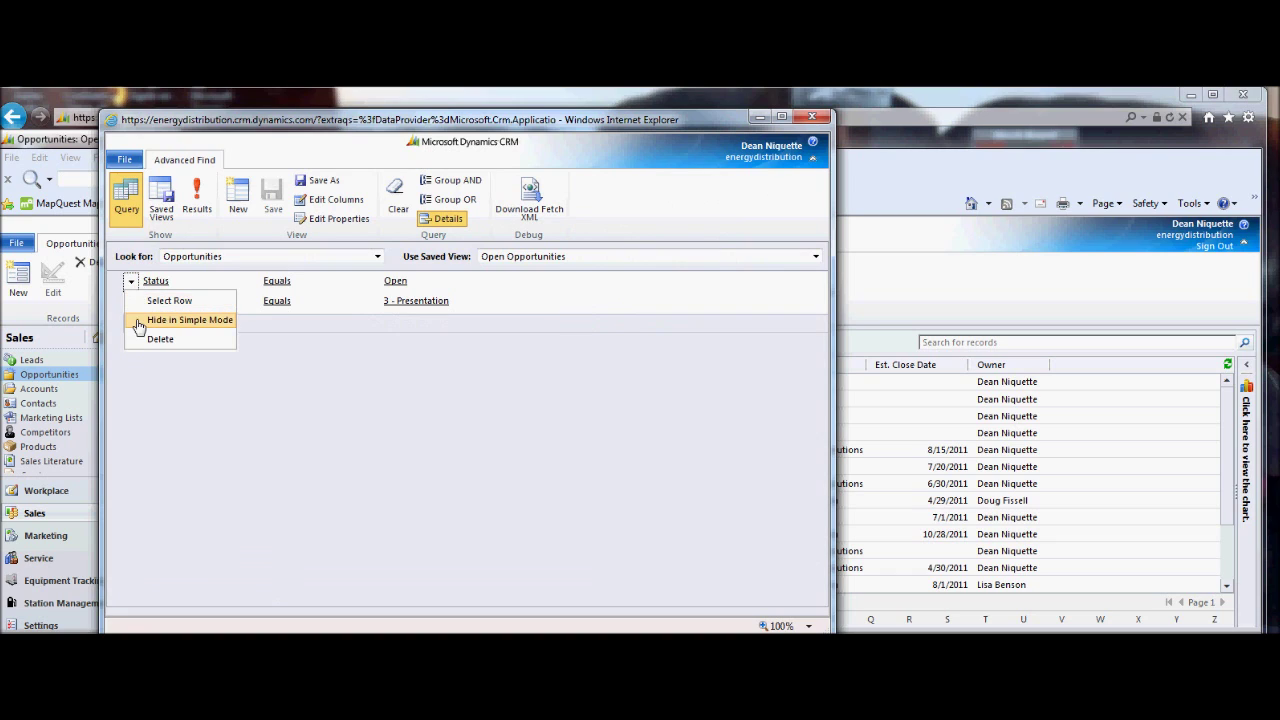
click(147, 302)
click(132, 302)
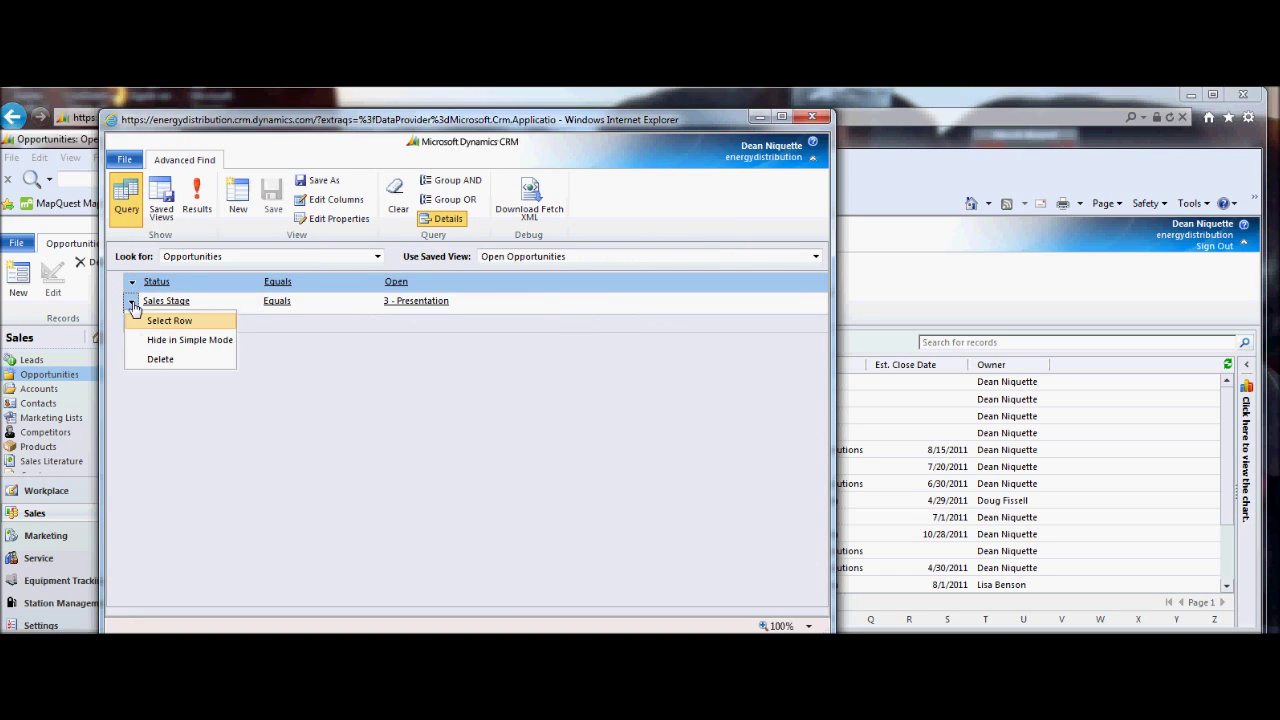
click(140, 321)
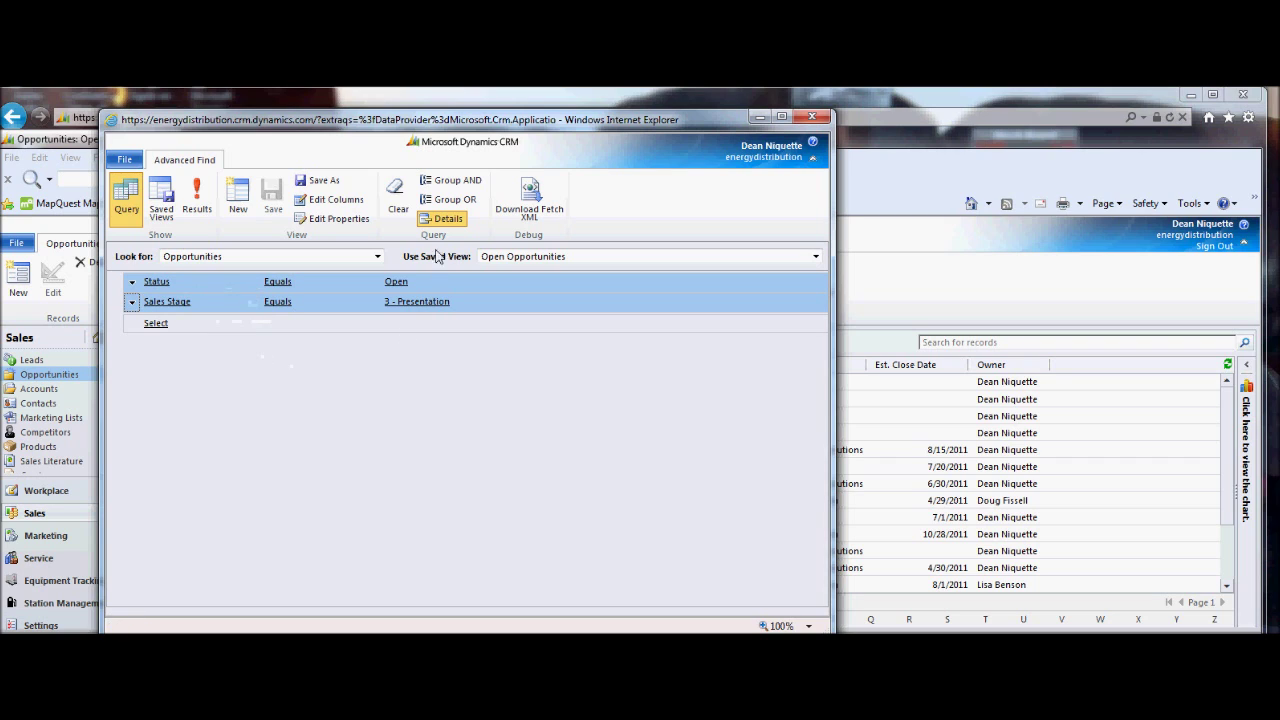
click(449, 200)
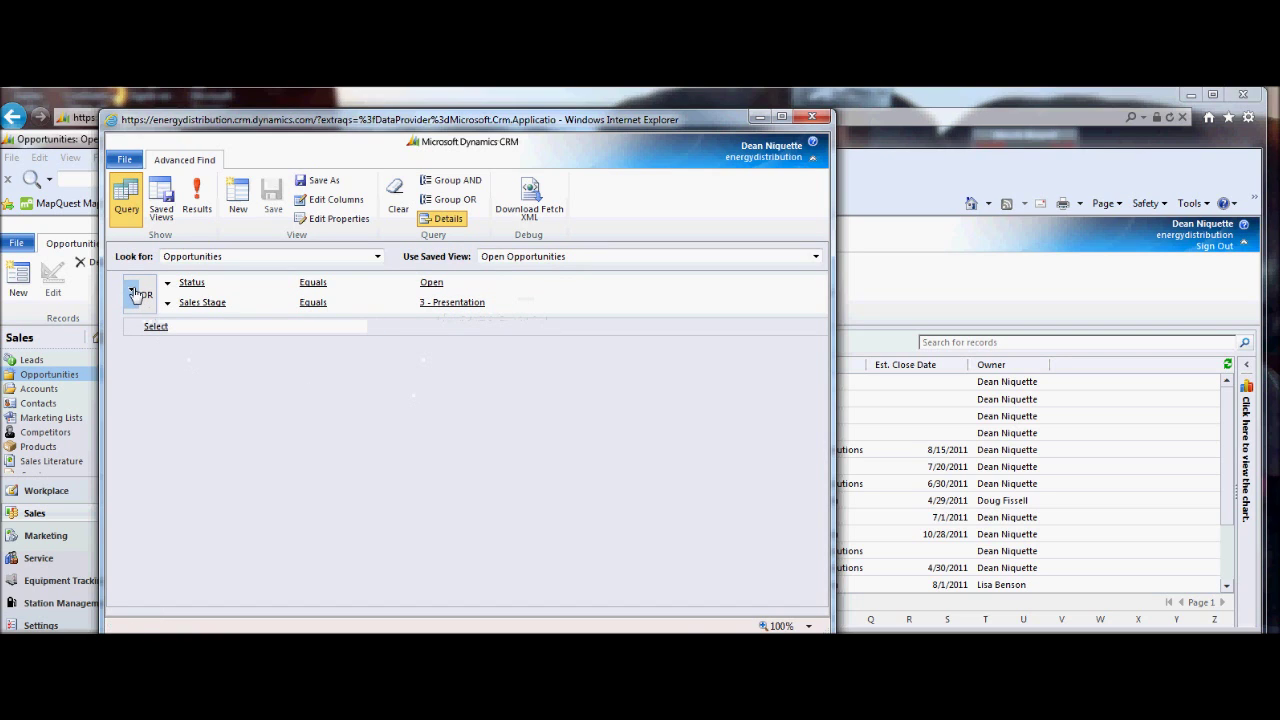
click(135, 293)
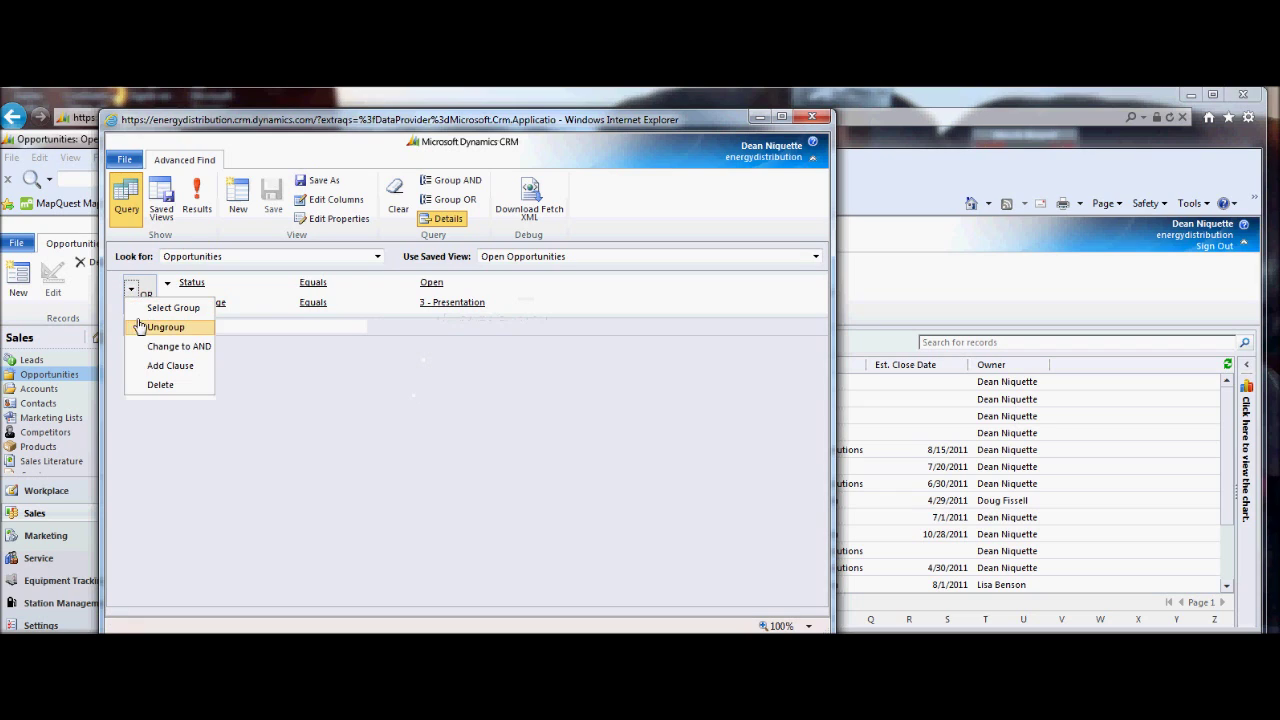
click(140, 327)
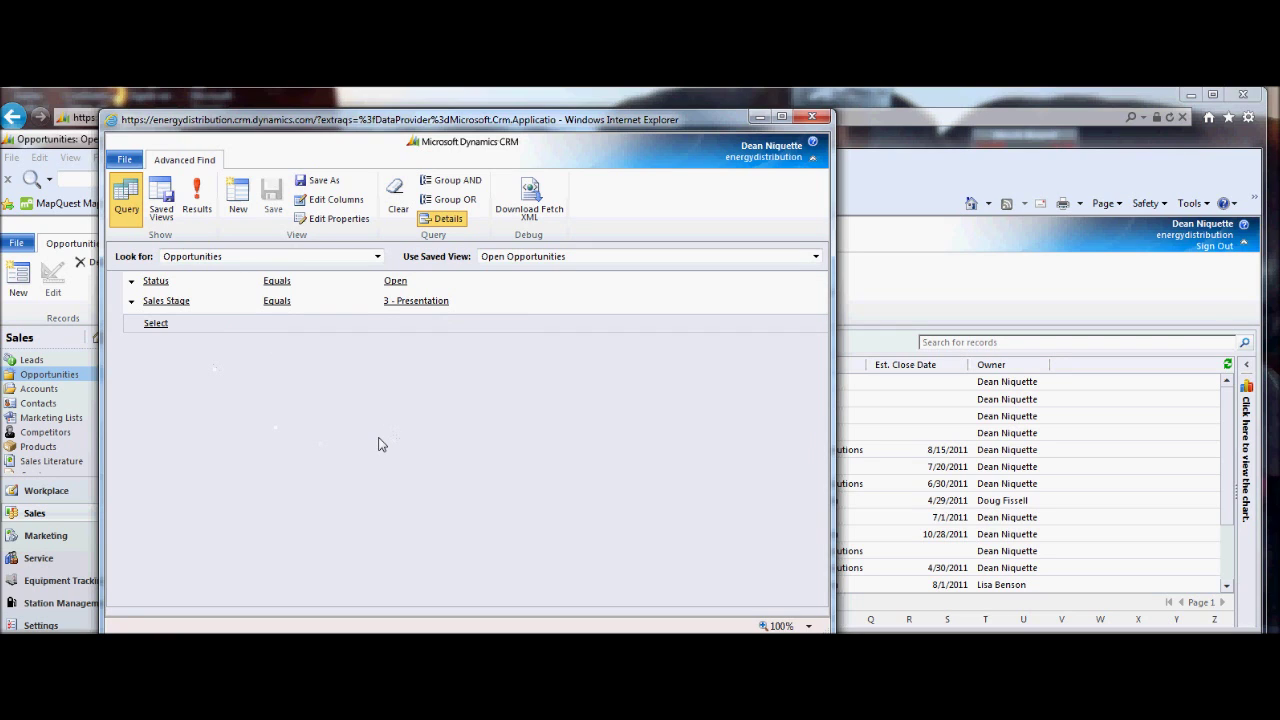
- Save the query as a new view named Open Opportunities in Sales Stage 3
click(326, 182)
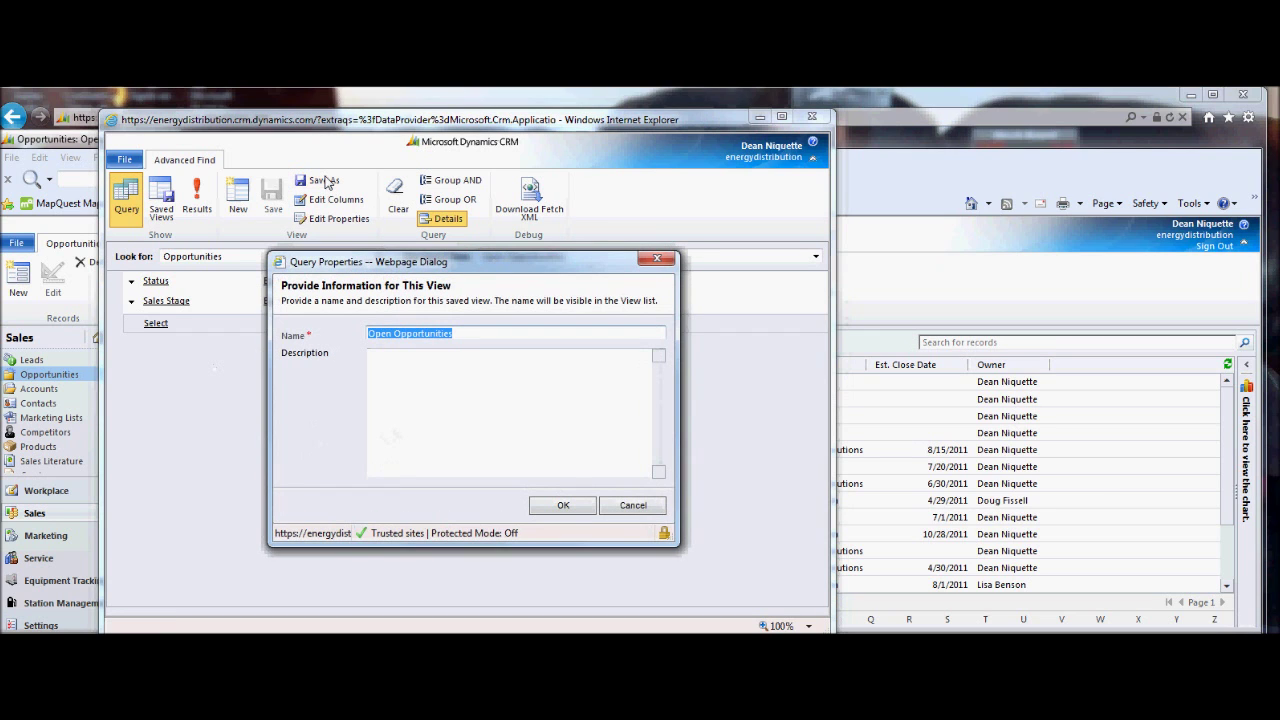
click(473, 334)
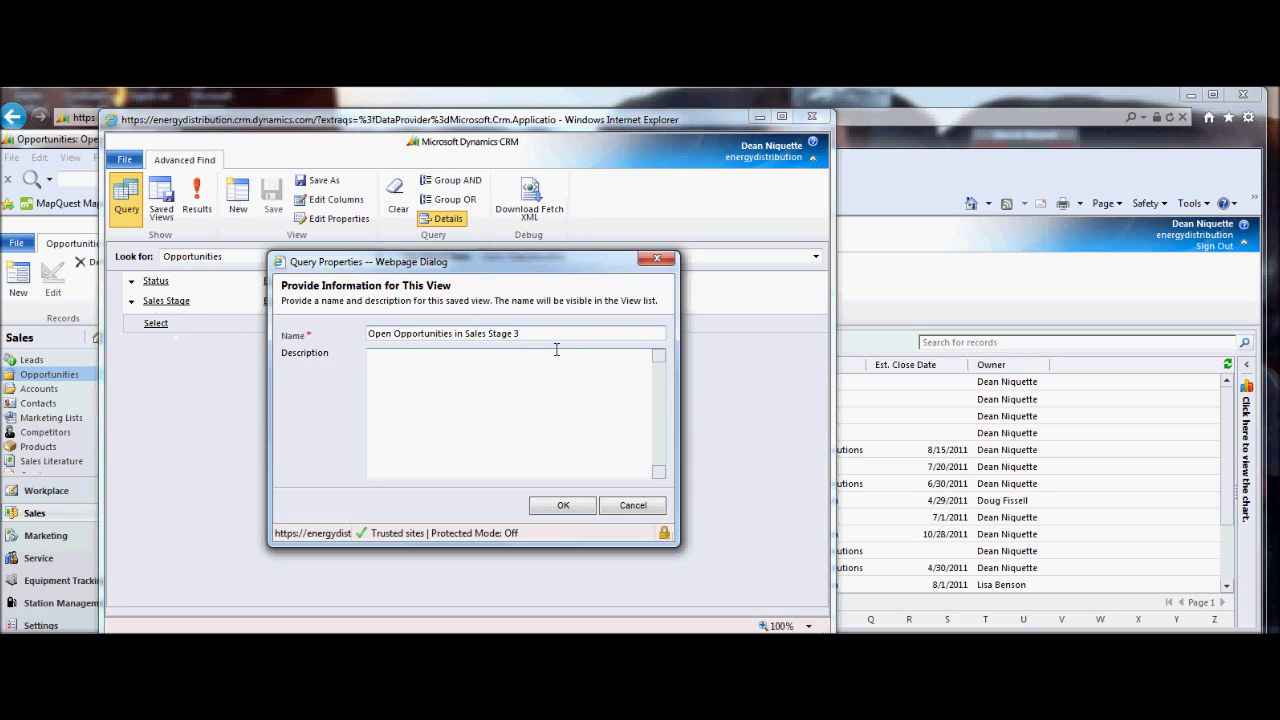
click(557, 507)
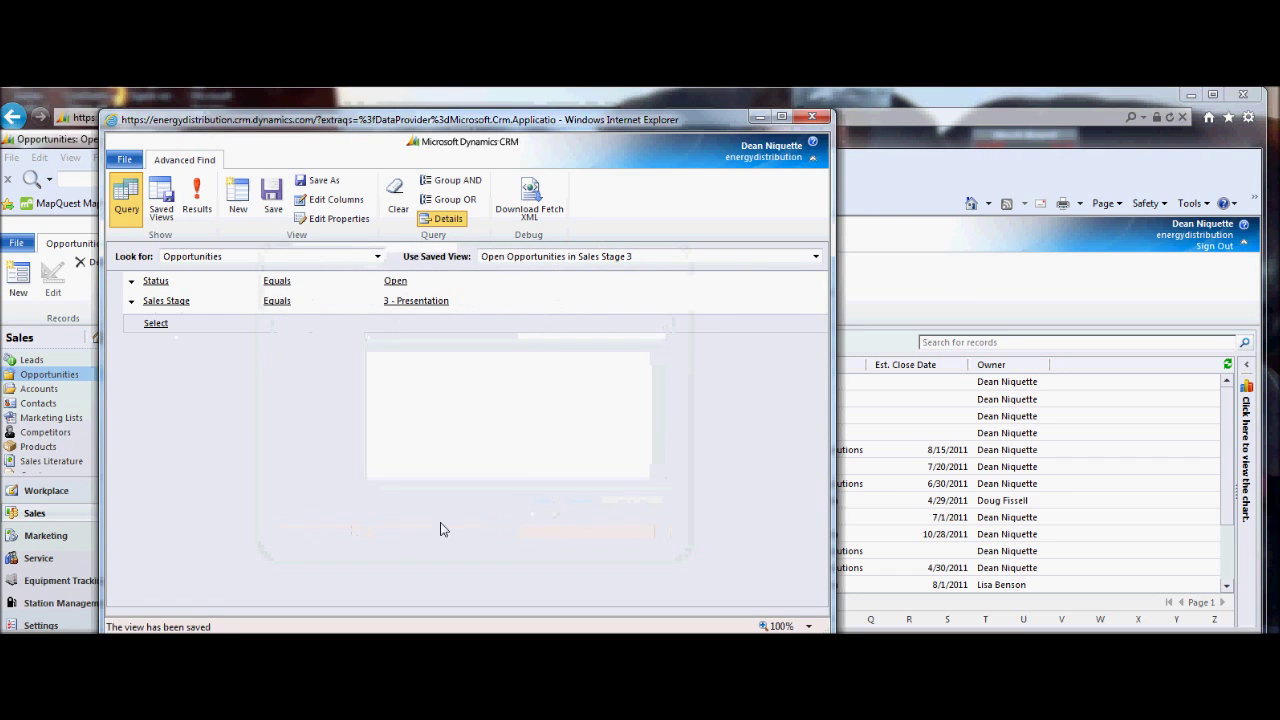
- Close the query window, reload the Opportunities list and switch it to the saved view Open Opportunities in Sales Stage 3
click(811, 116)
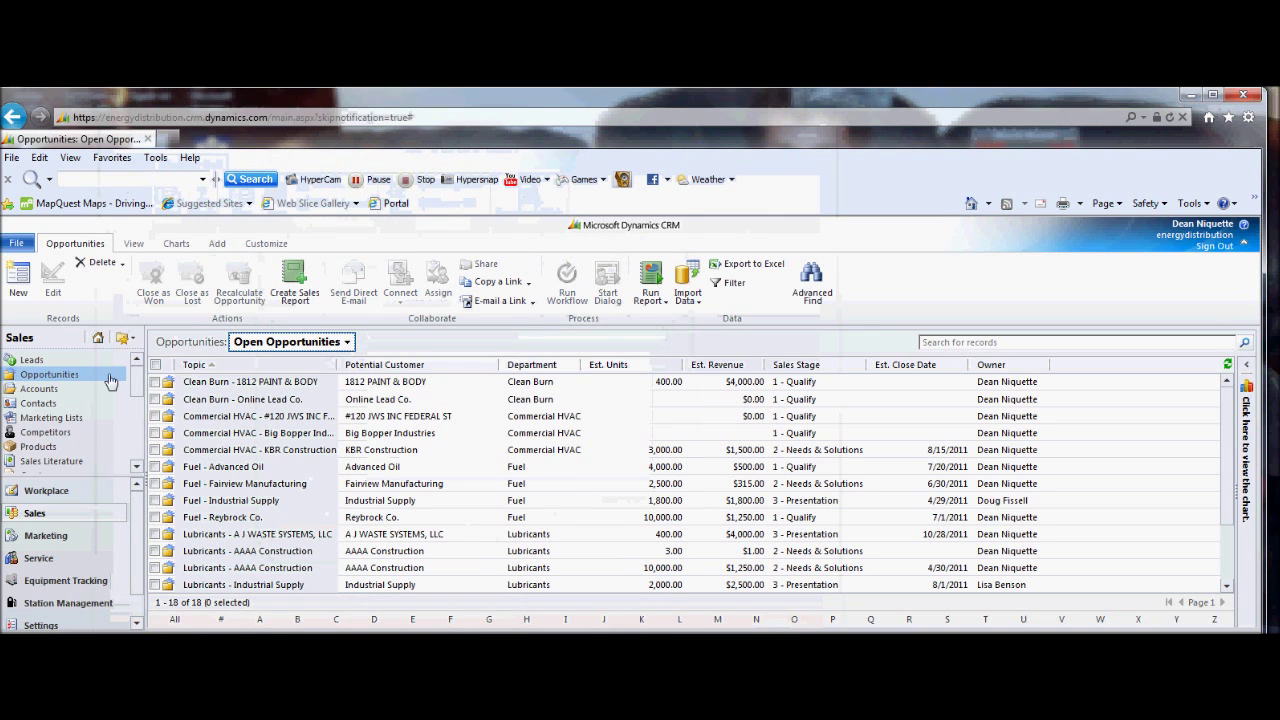
click(44, 366)
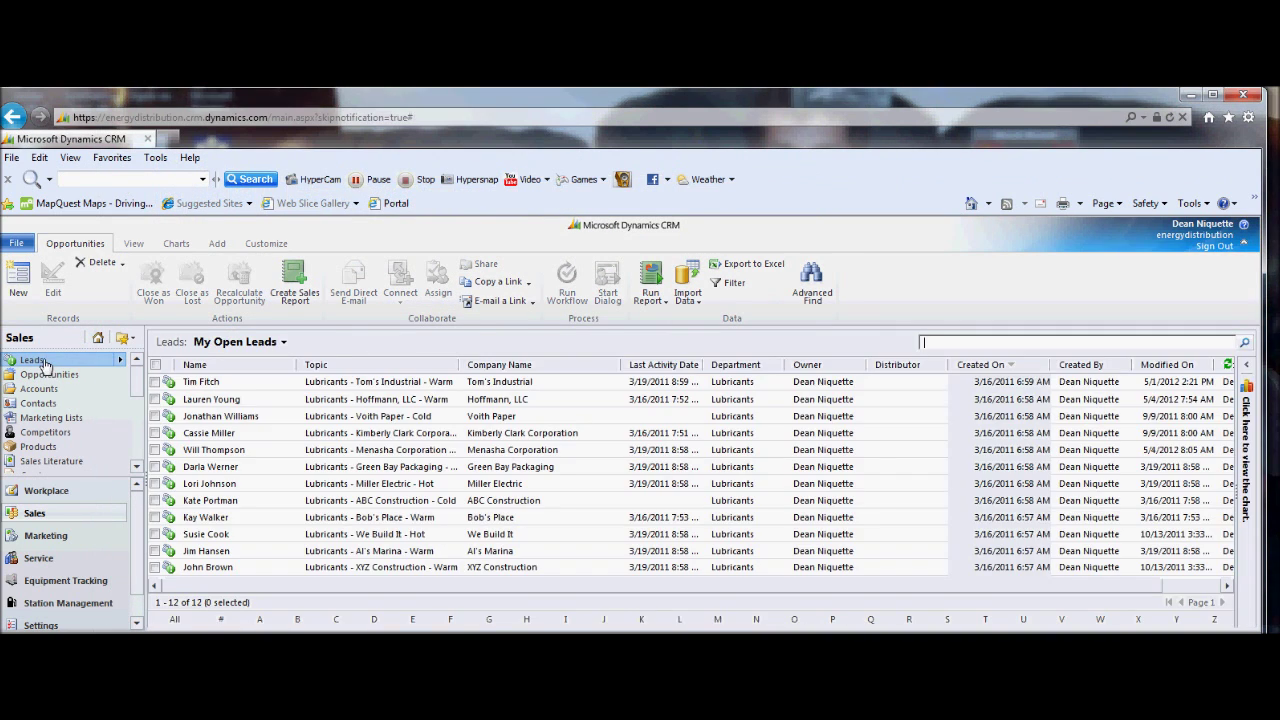
click(42, 374)
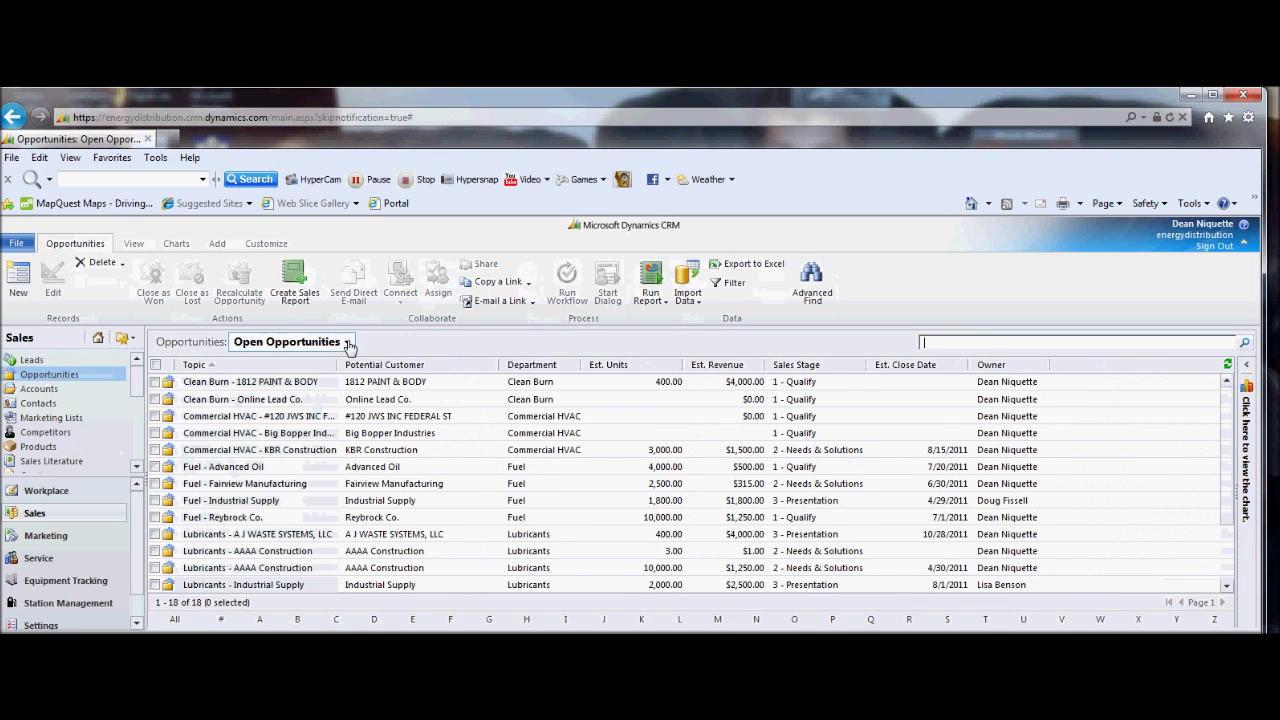
click(347, 343)
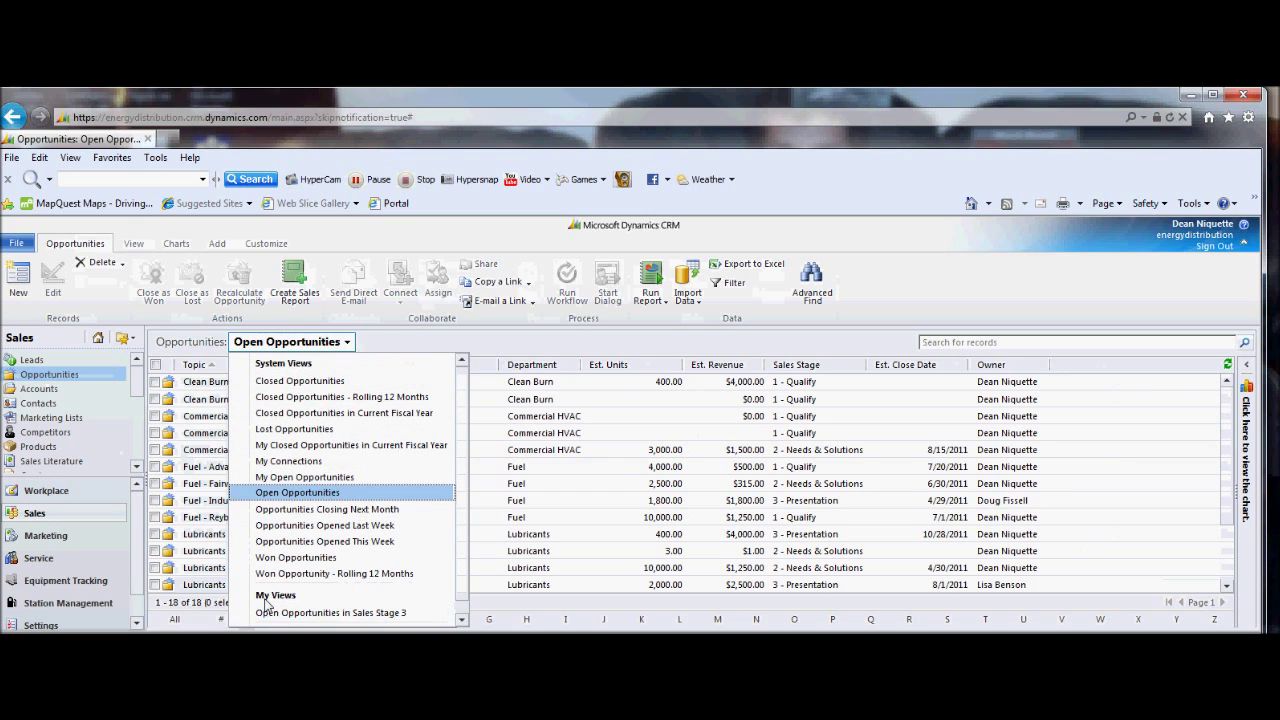
click(372, 613)
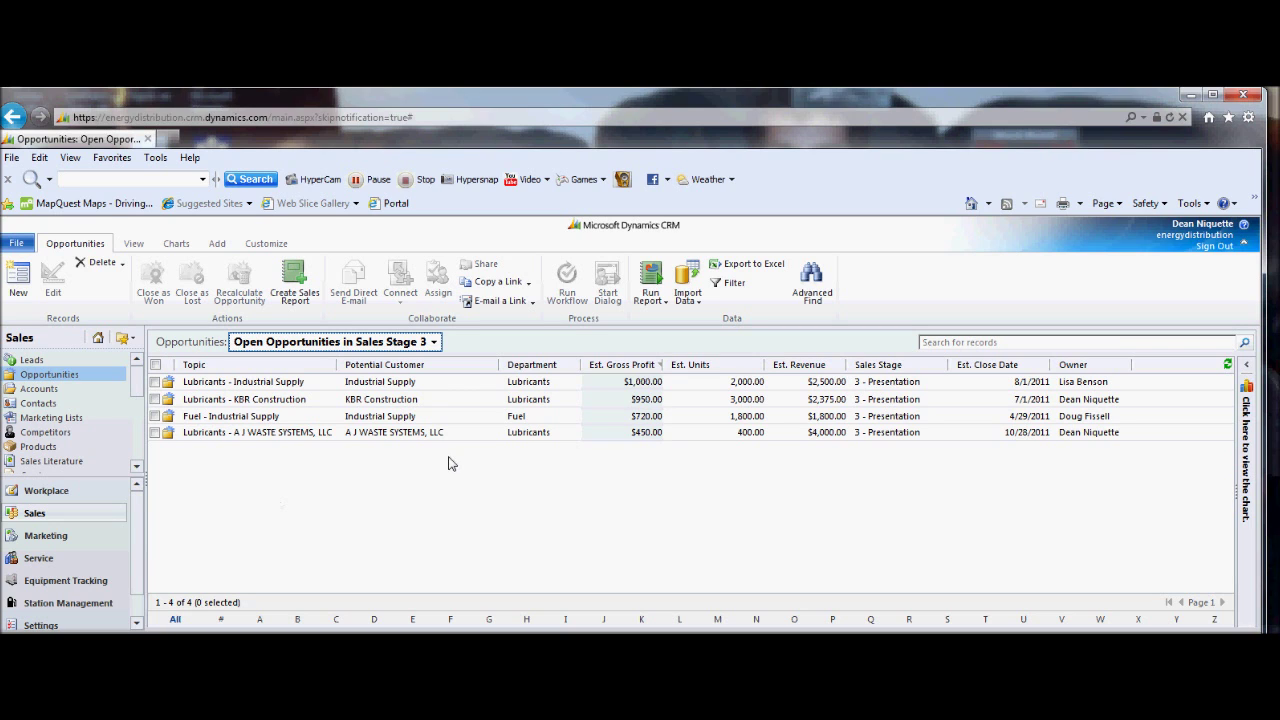
- Reopen Advanced Find and open Open Opportunities in Sales Stage 3 from the saved views for editing
click(813, 294)
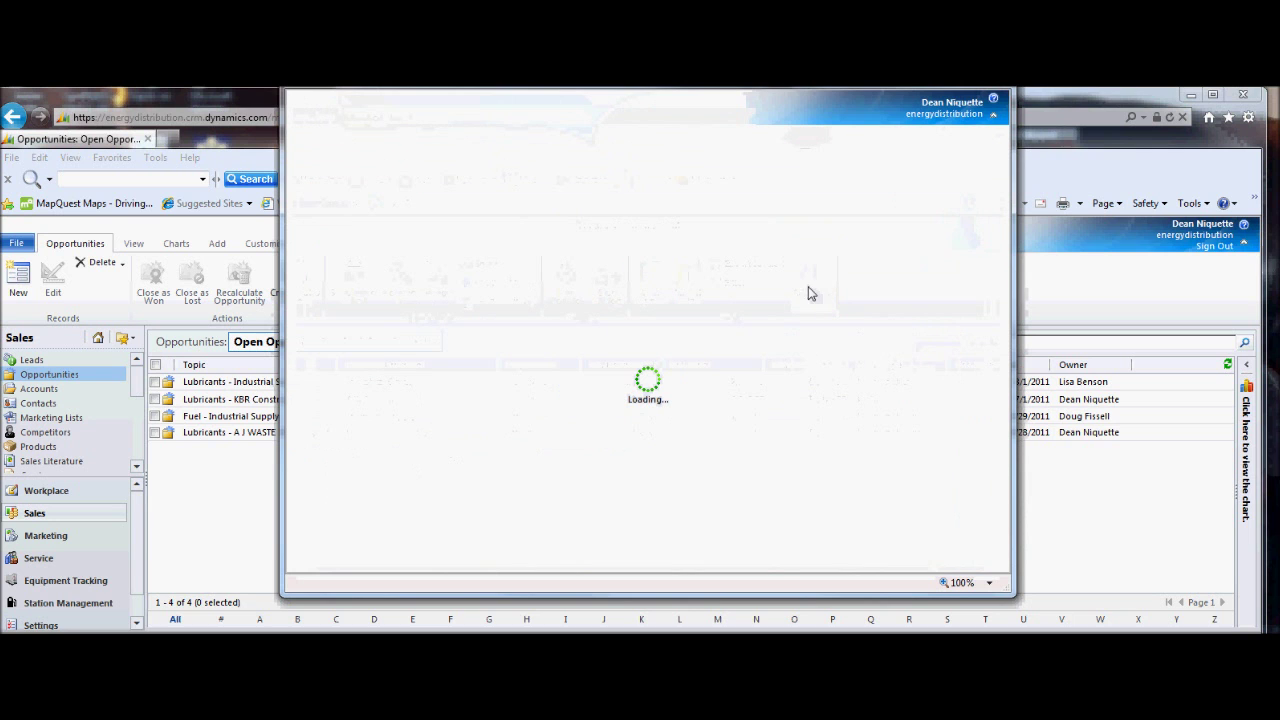
drag(793, 89, 610, 143)
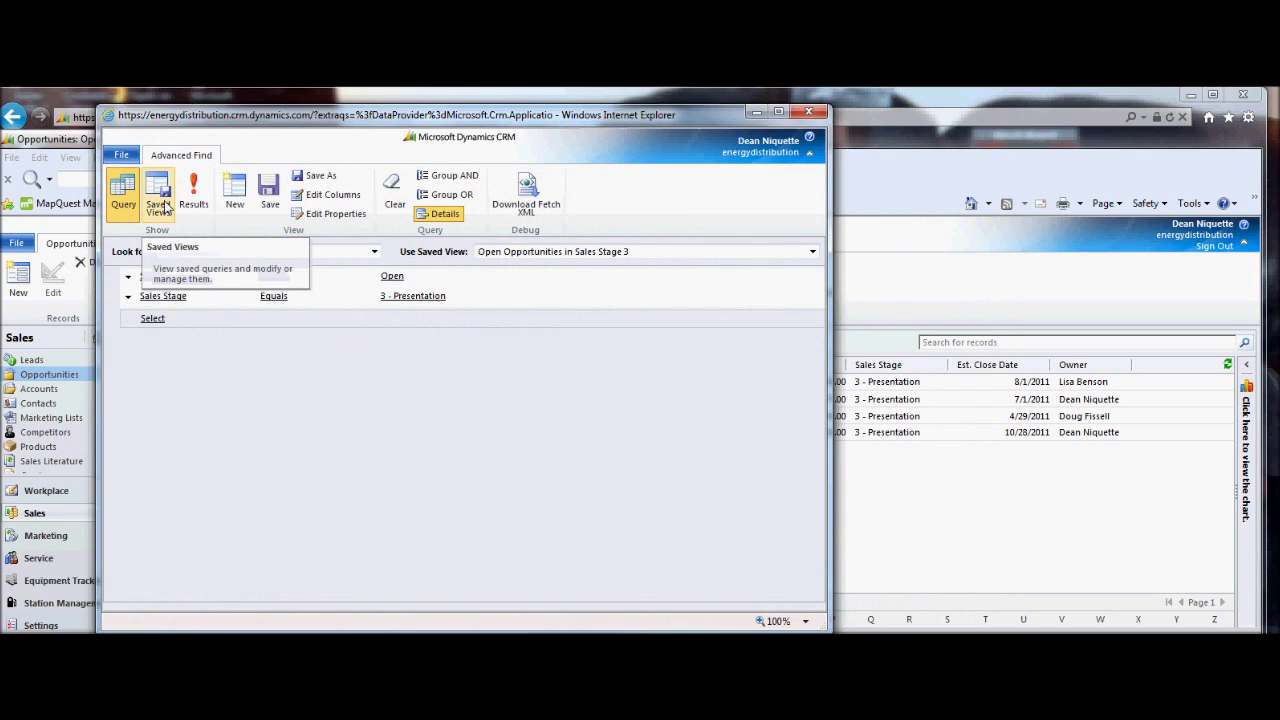
click(160, 205)
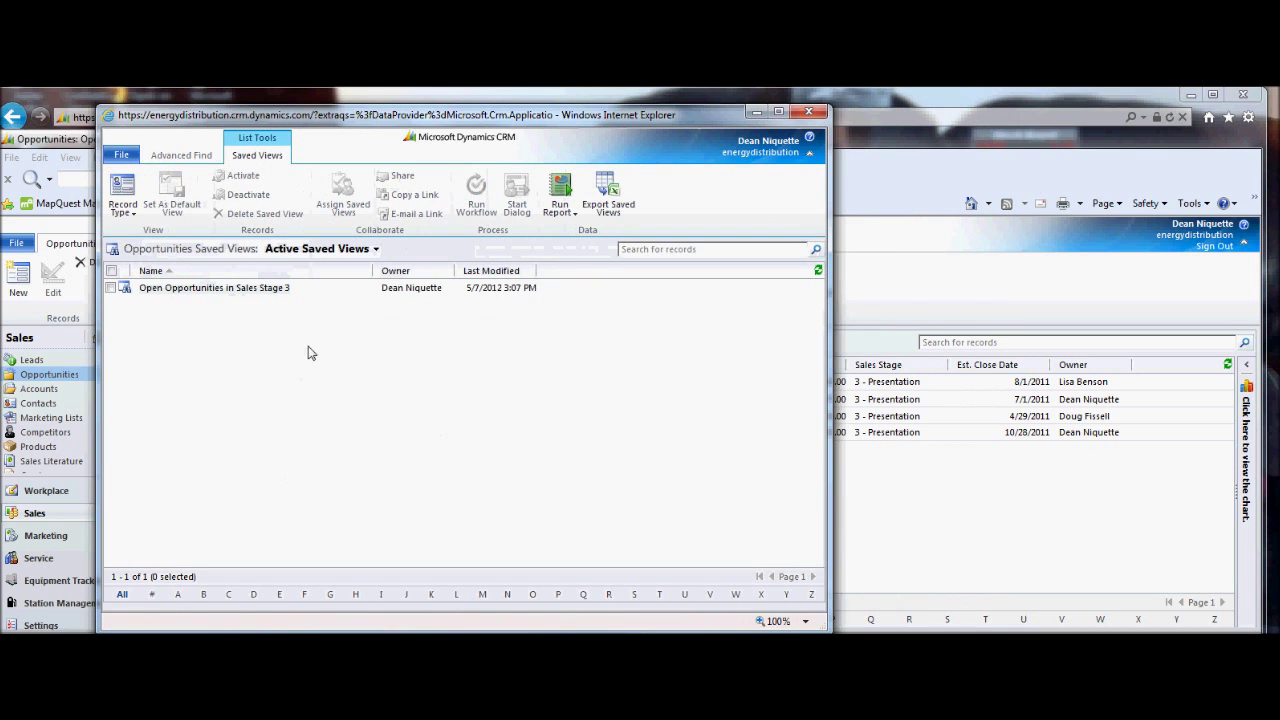
double_click(316, 291)
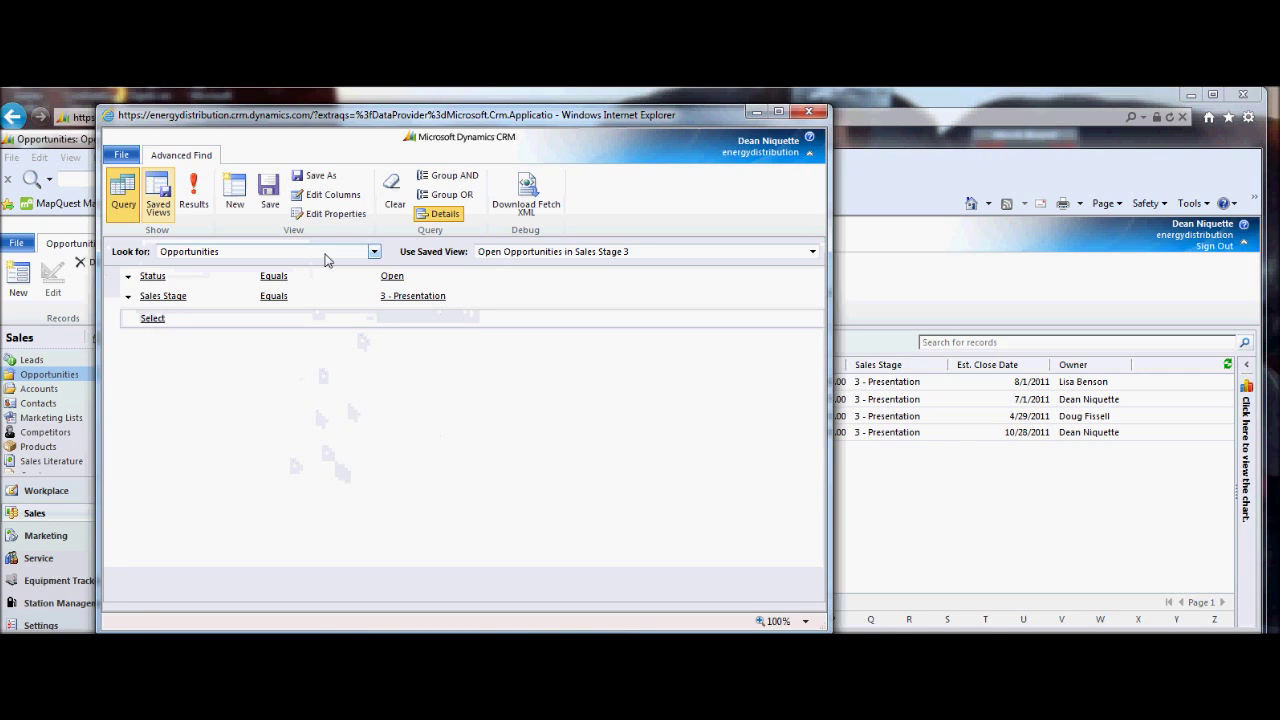
- Set the width of the view's Potential Customer column to 150px
click(323, 197)
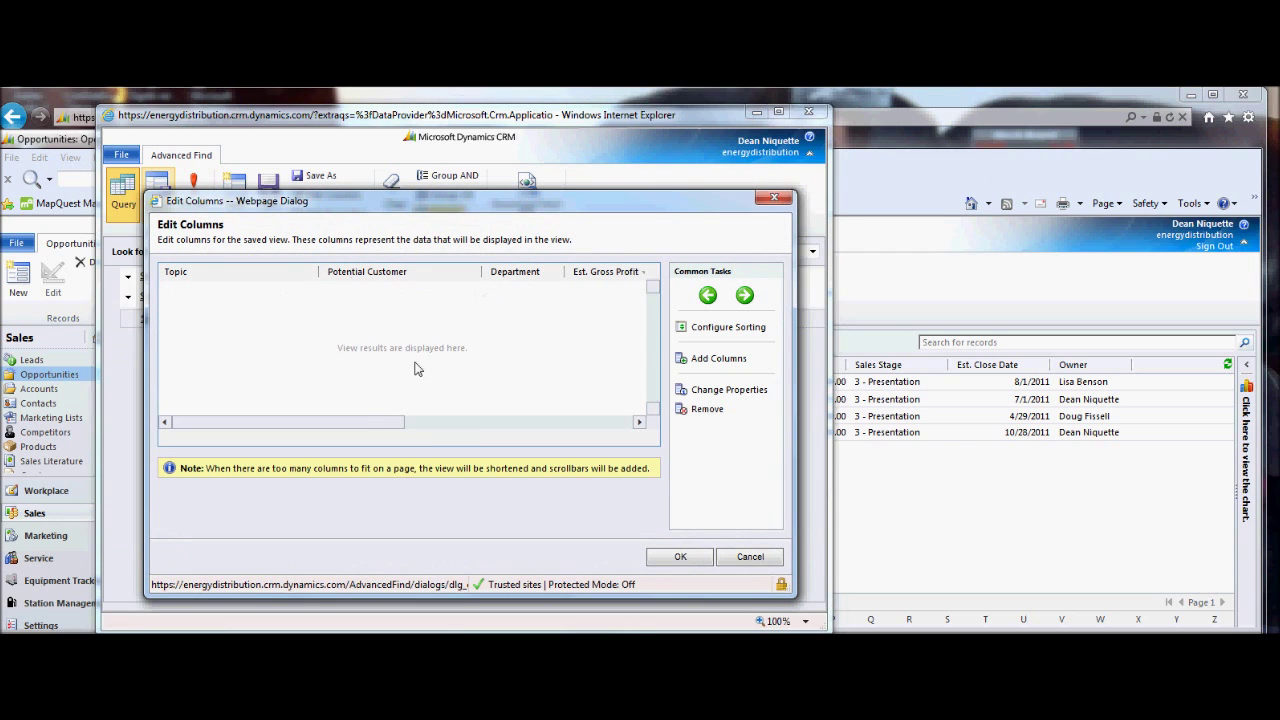
click(372, 277)
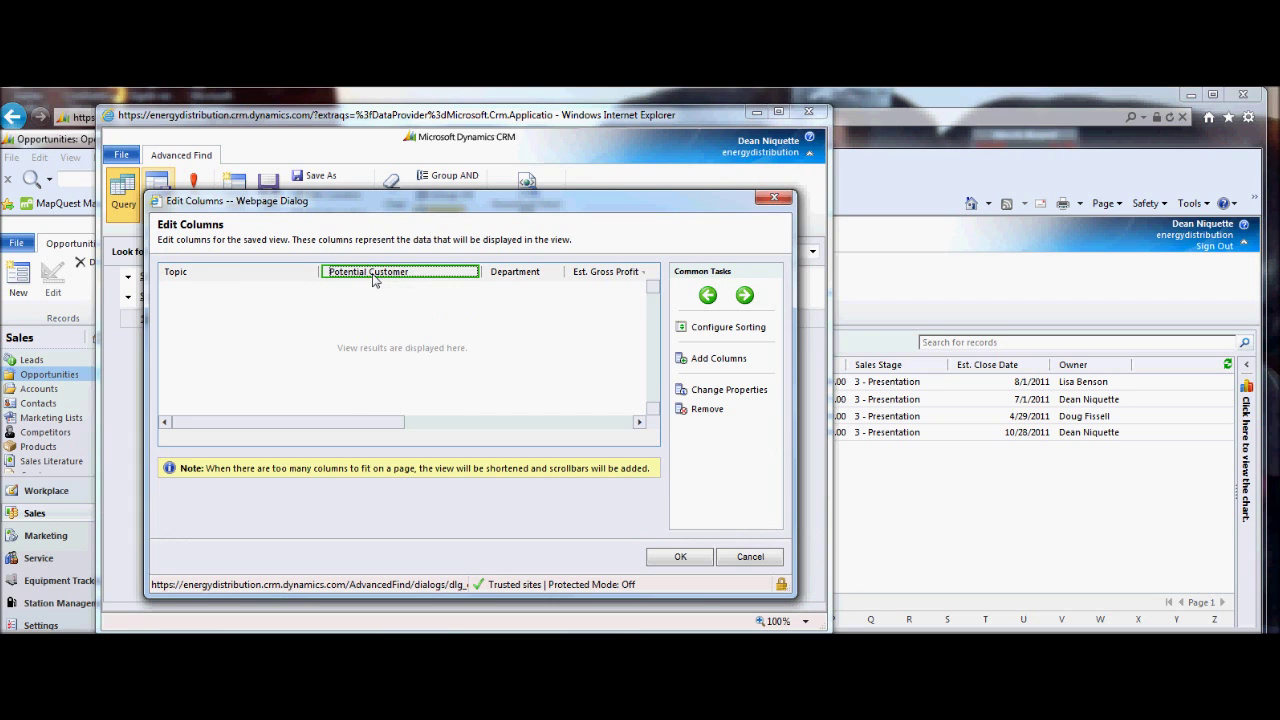
click(705, 392)
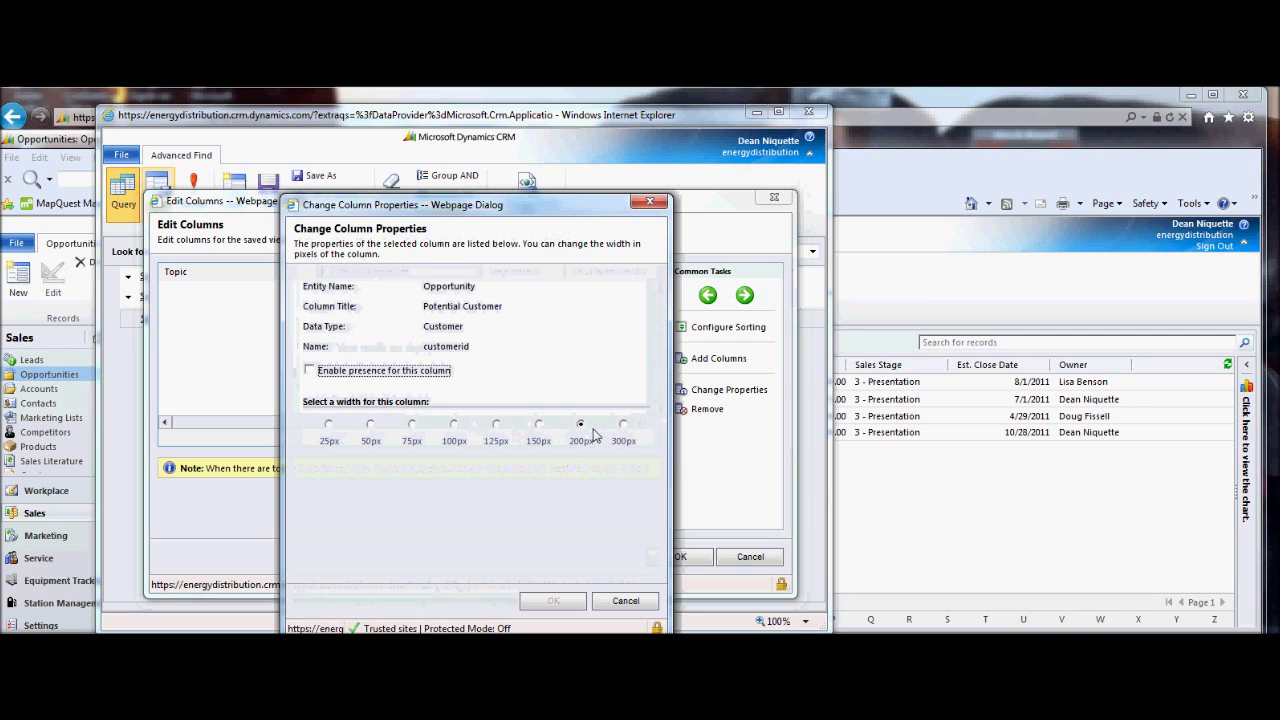
click(538, 428)
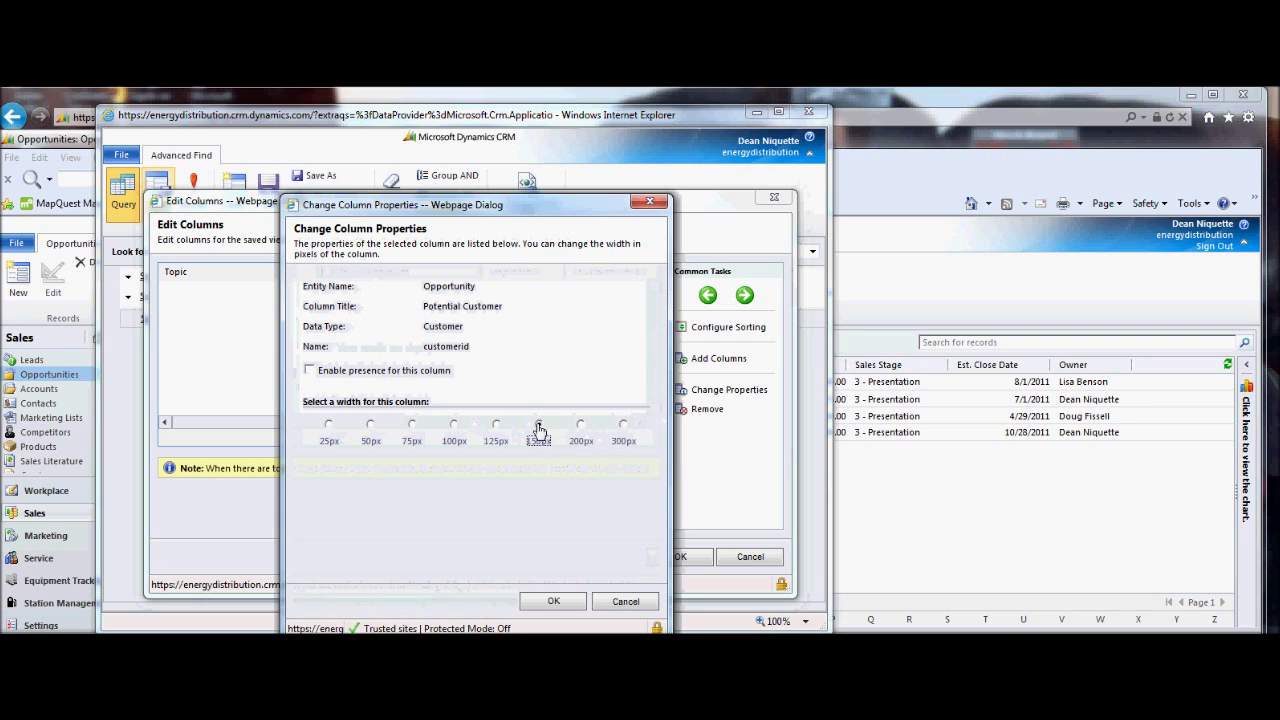
click(554, 602)
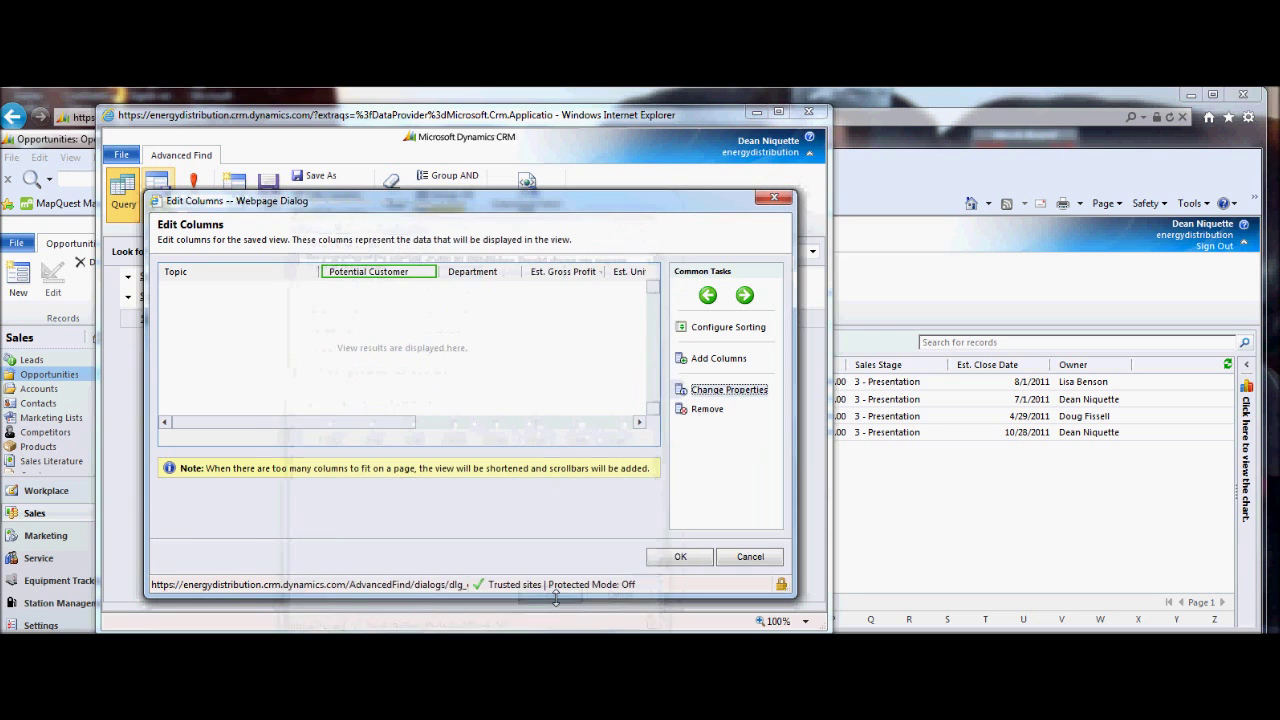
- Apply the edited columns, run the query to check the results and return to the query criteria
click(660, 564)
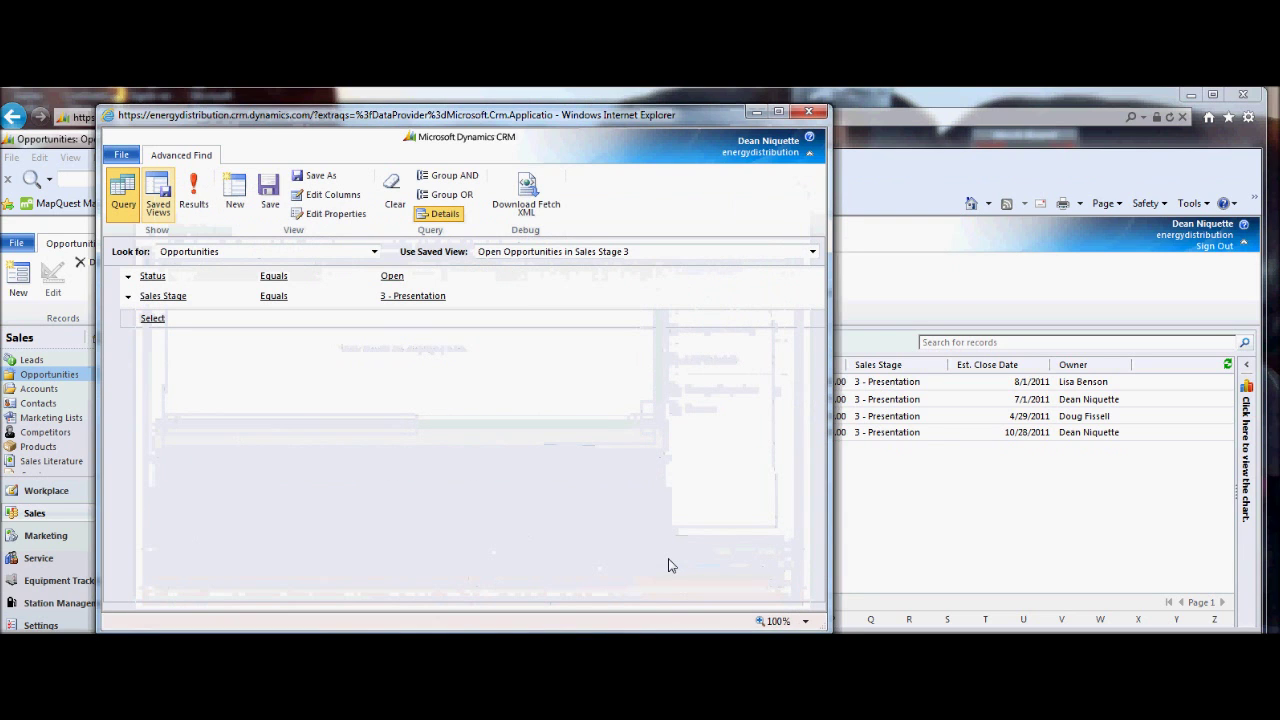
click(196, 205)
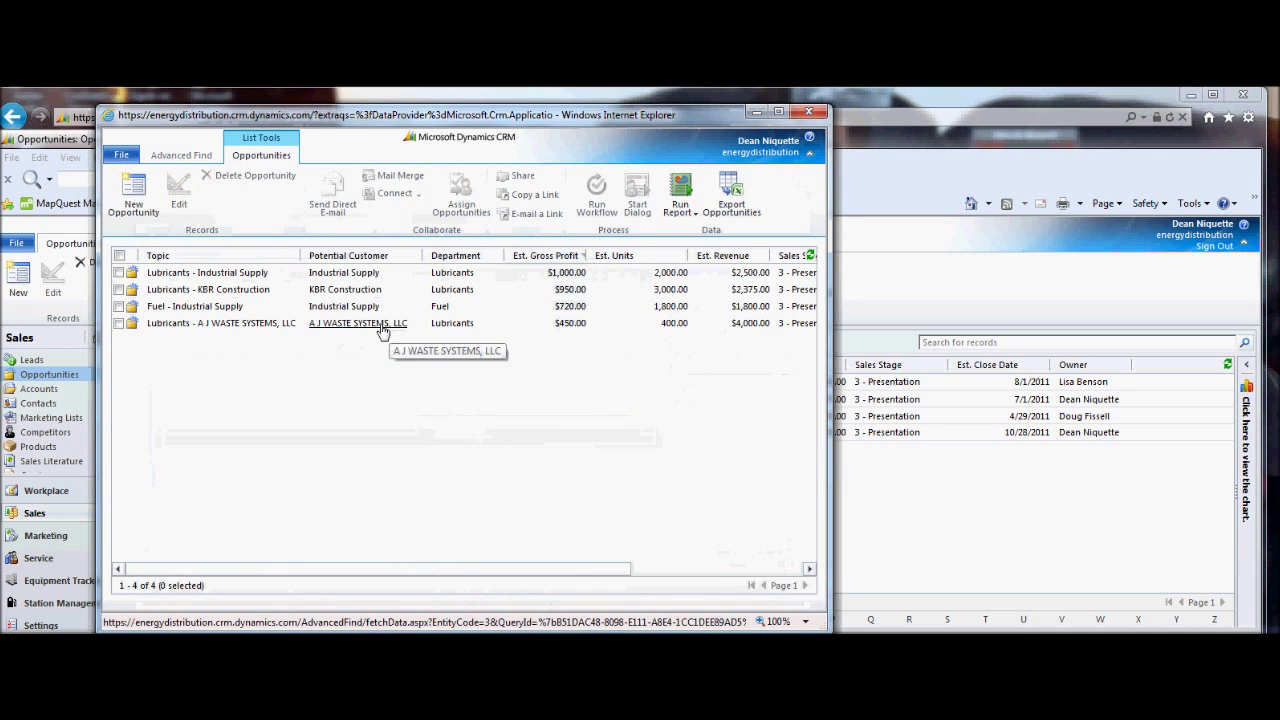
click(188, 157)
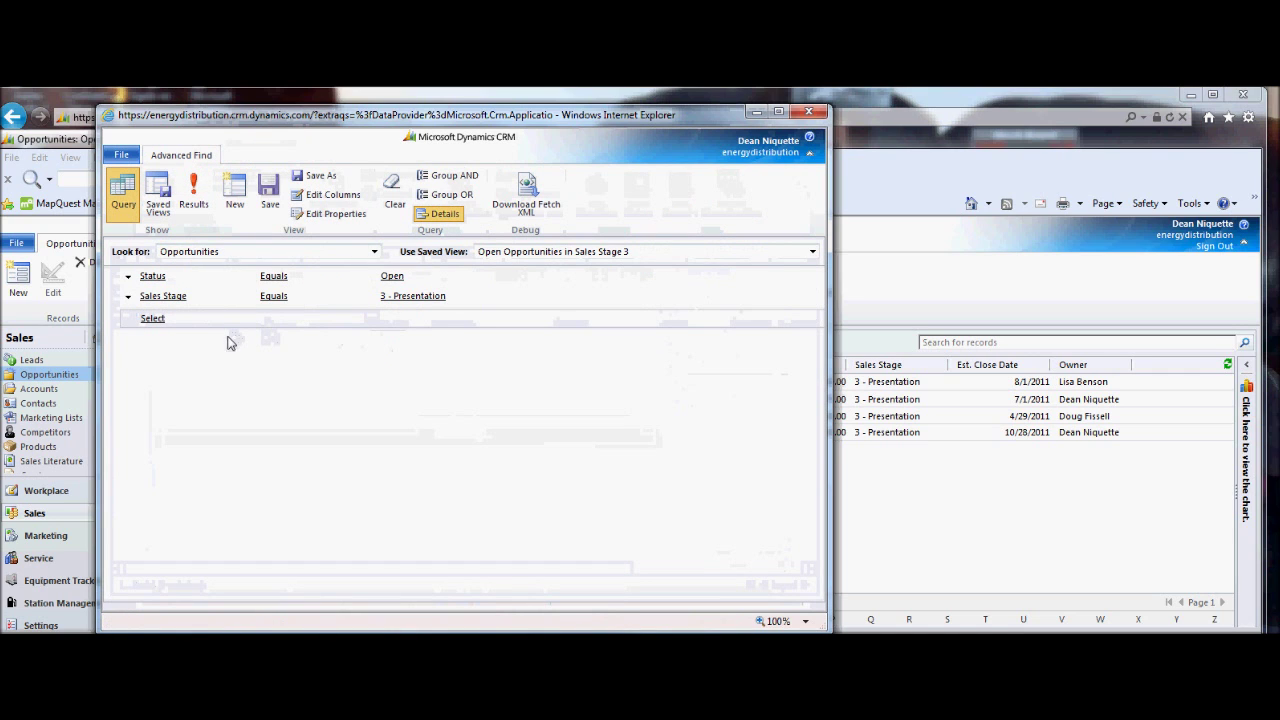
click(202, 278)
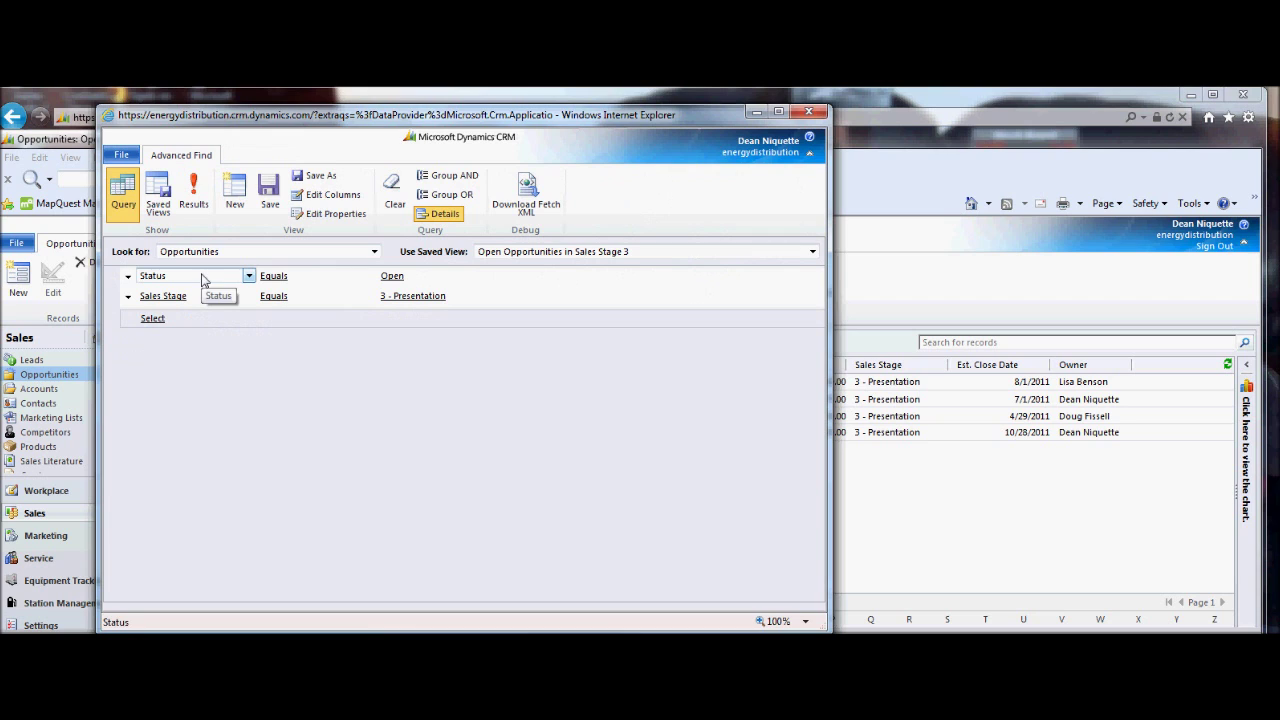
click(160, 201)
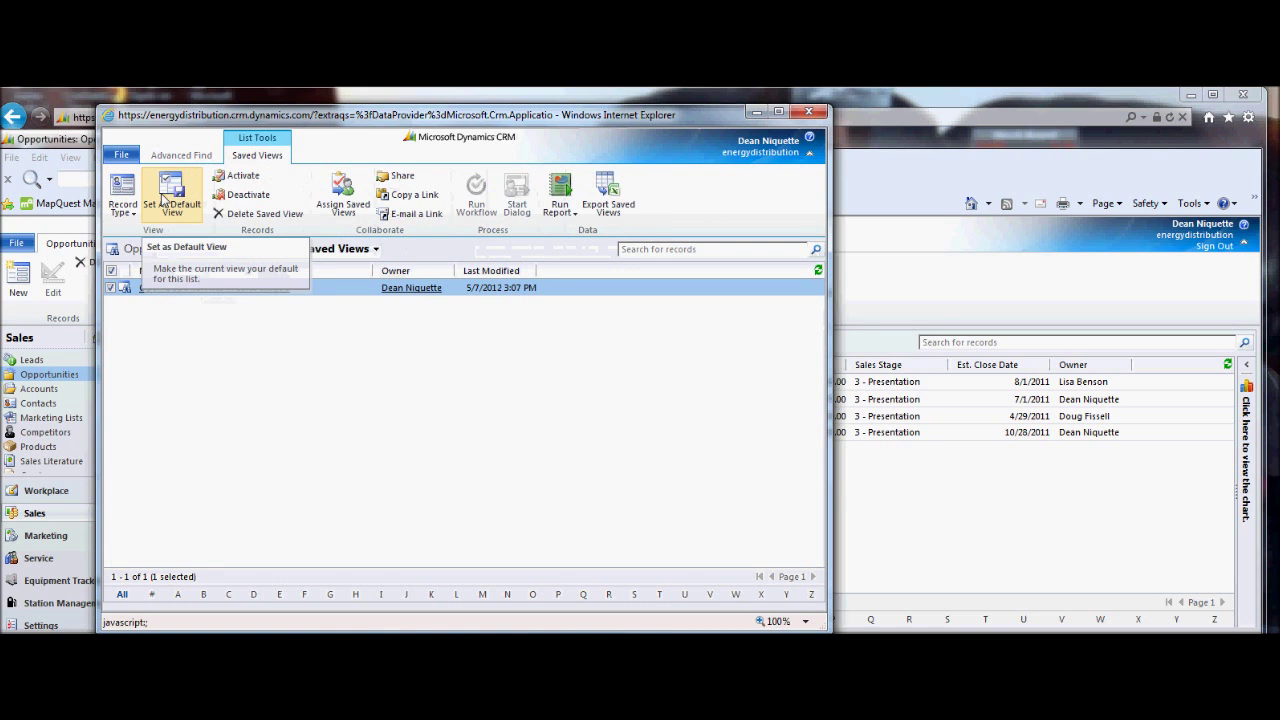
click(180, 156)
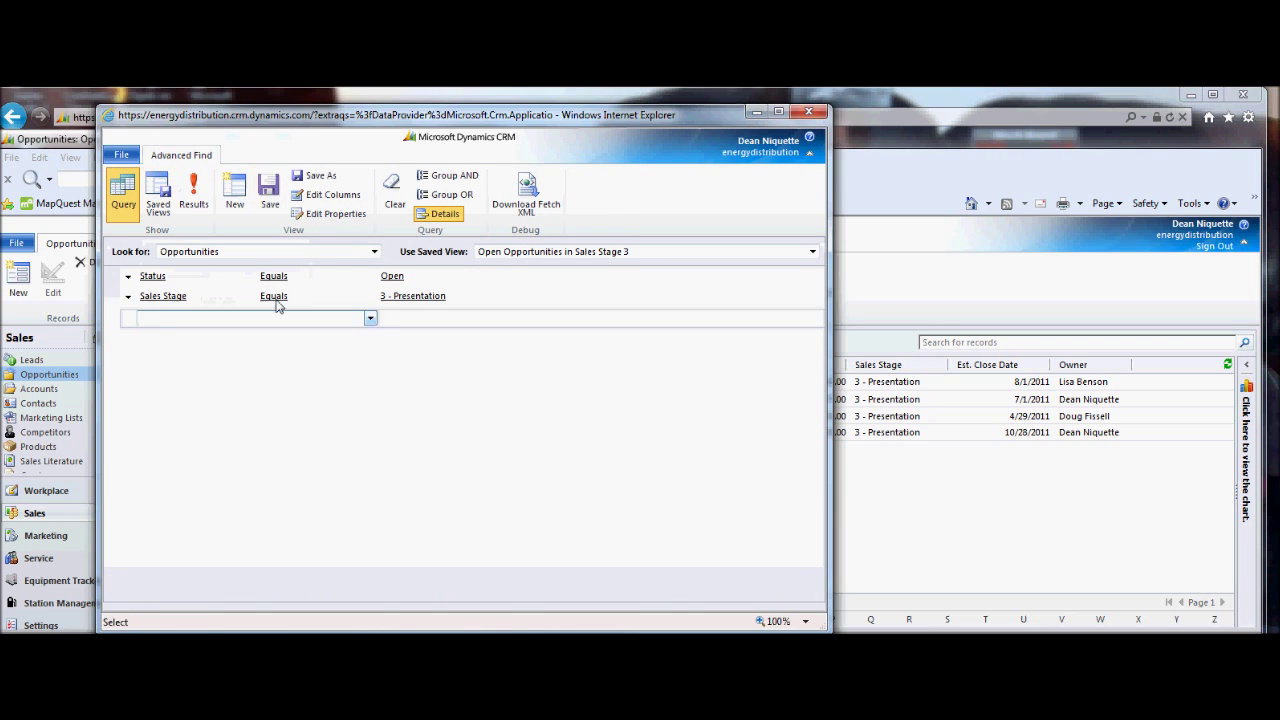
- Start sharing the saved view Open Opportunities in Sales Stage 3 and add the first two listed users
click(162, 200)
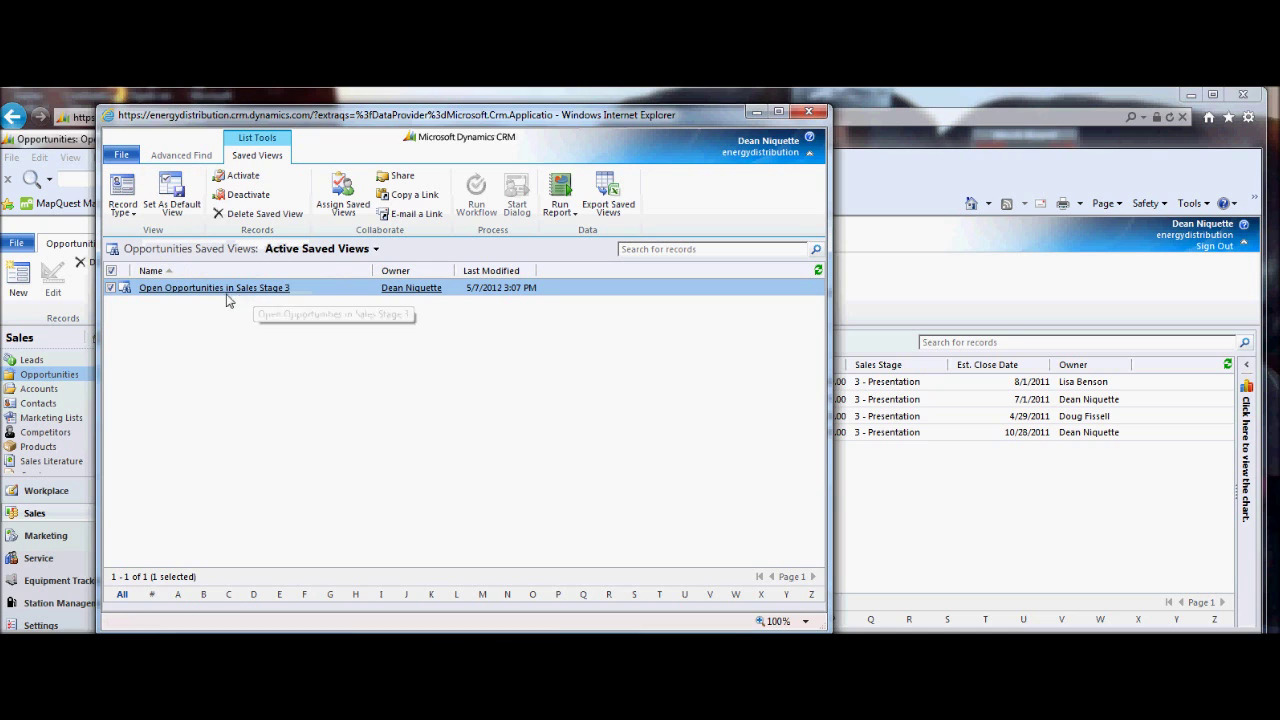
click(401, 178)
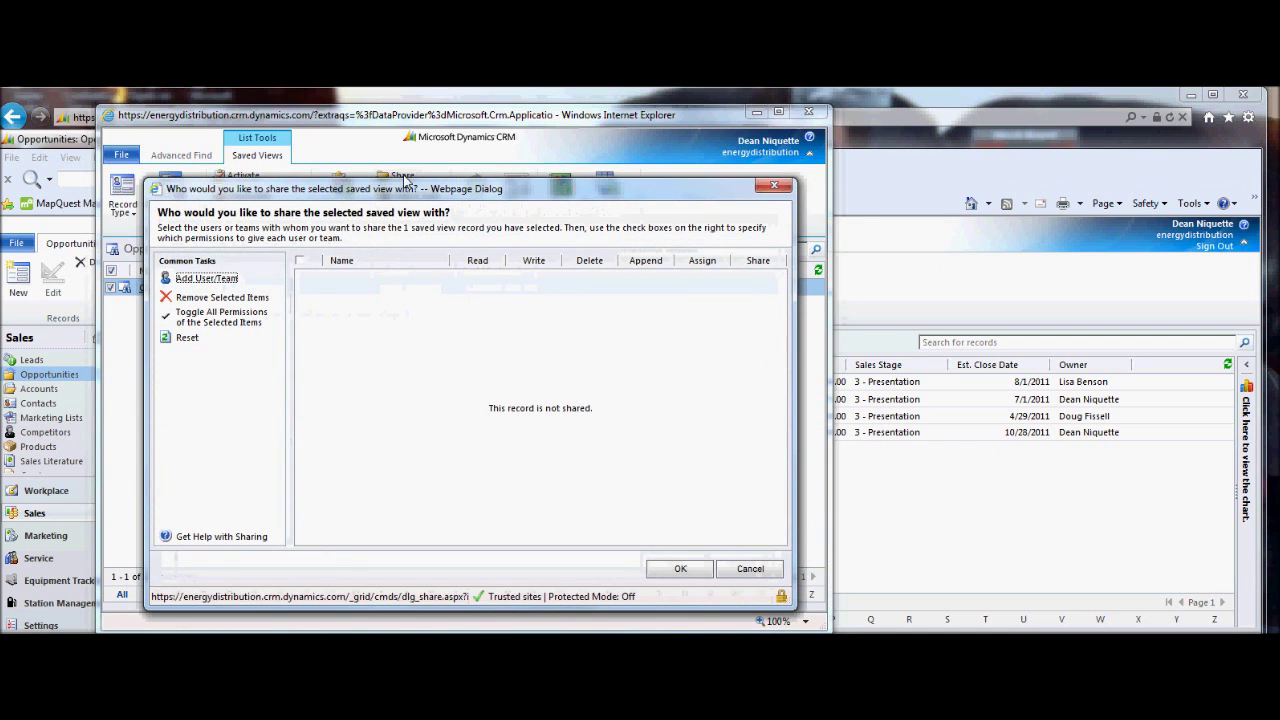
click(205, 279)
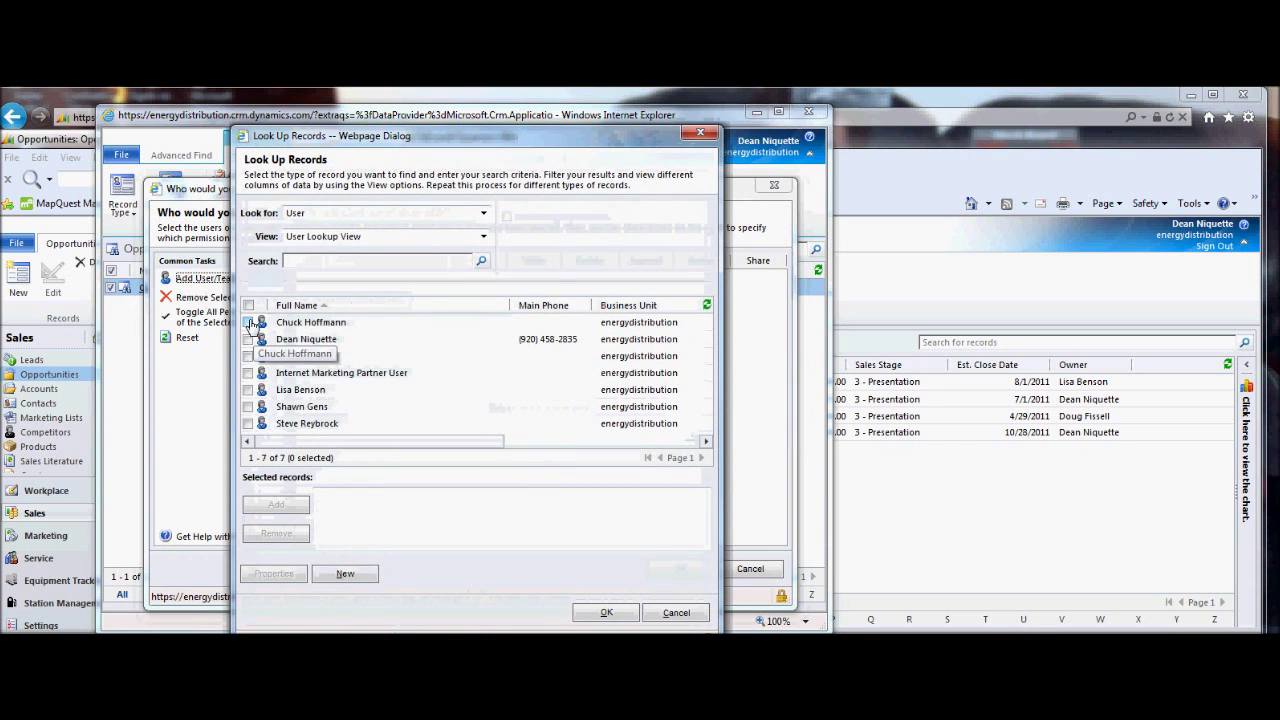
click(248, 322)
click(248, 339)
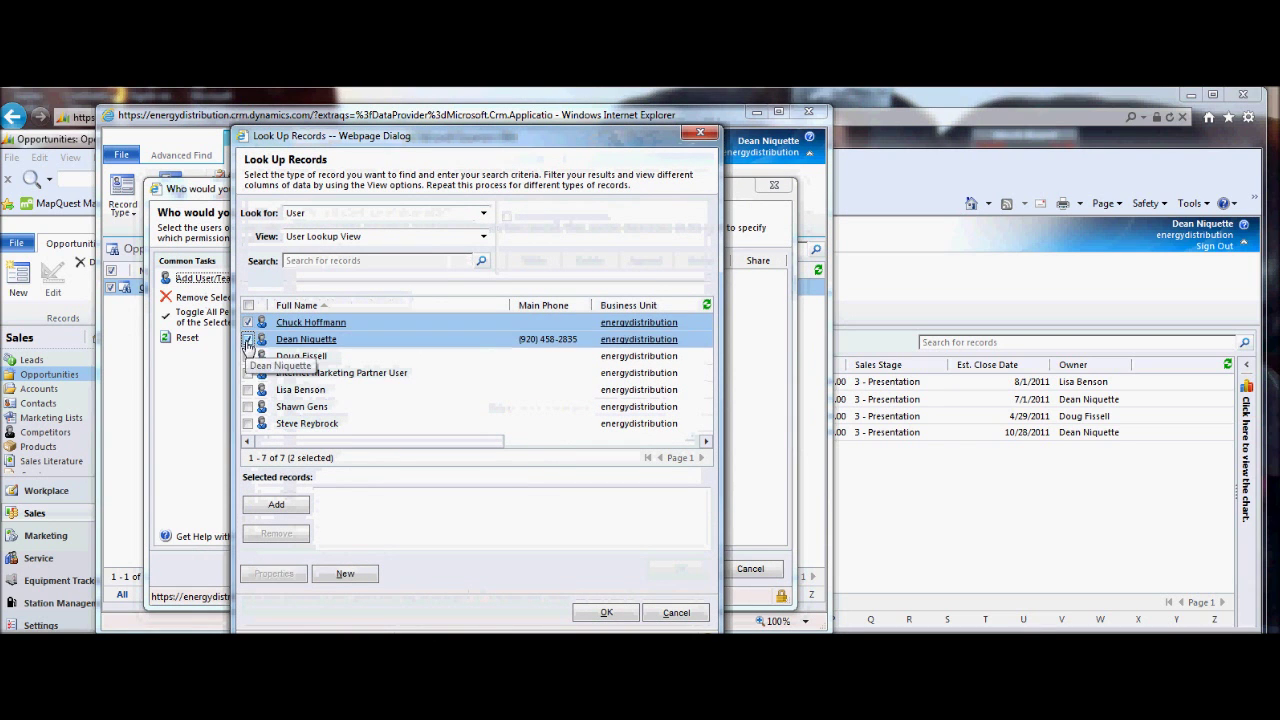
click(266, 507)
click(606, 612)
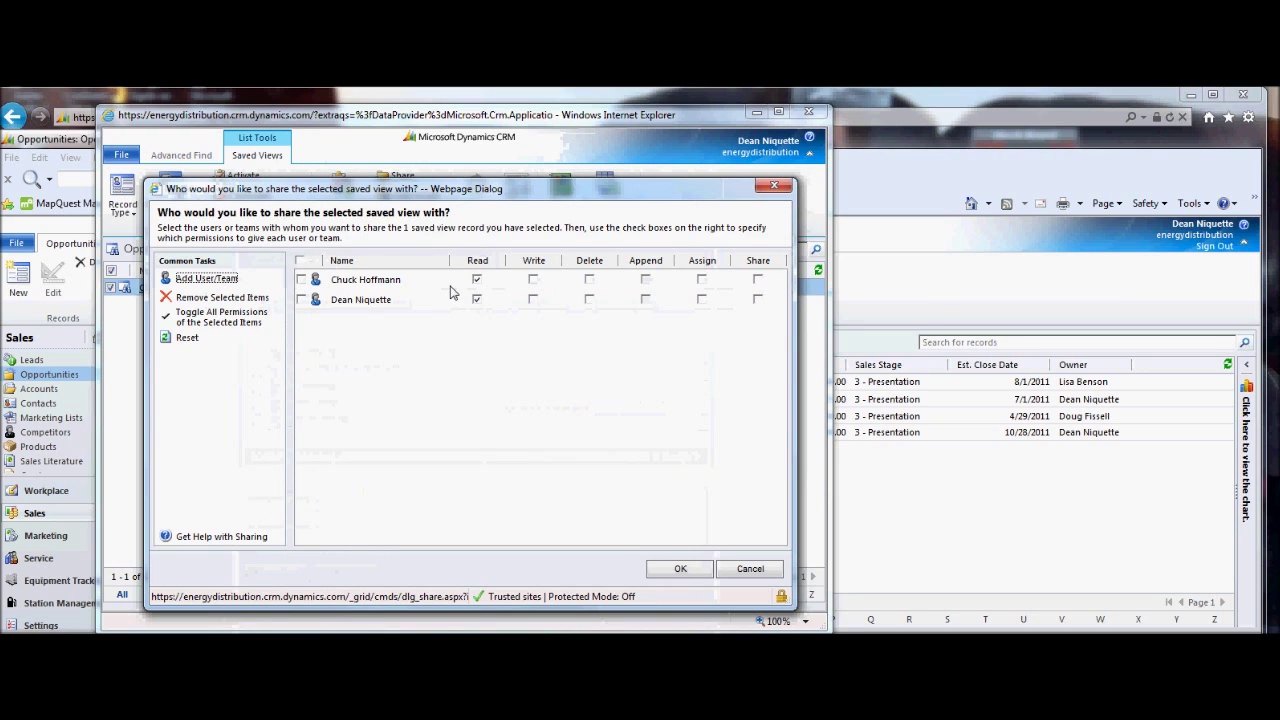
- Try out Write, Delete and Share permissions for the first user, clear them again and cancel the sharing
click(533, 281)
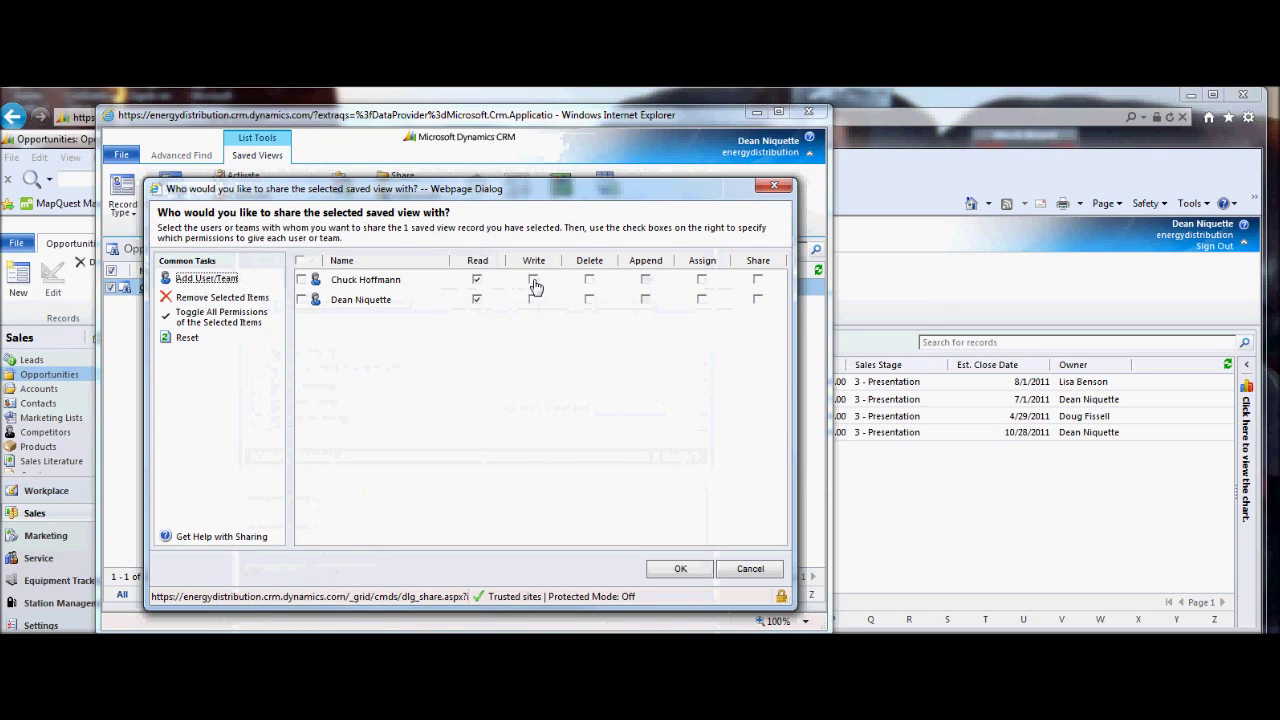
click(589, 281)
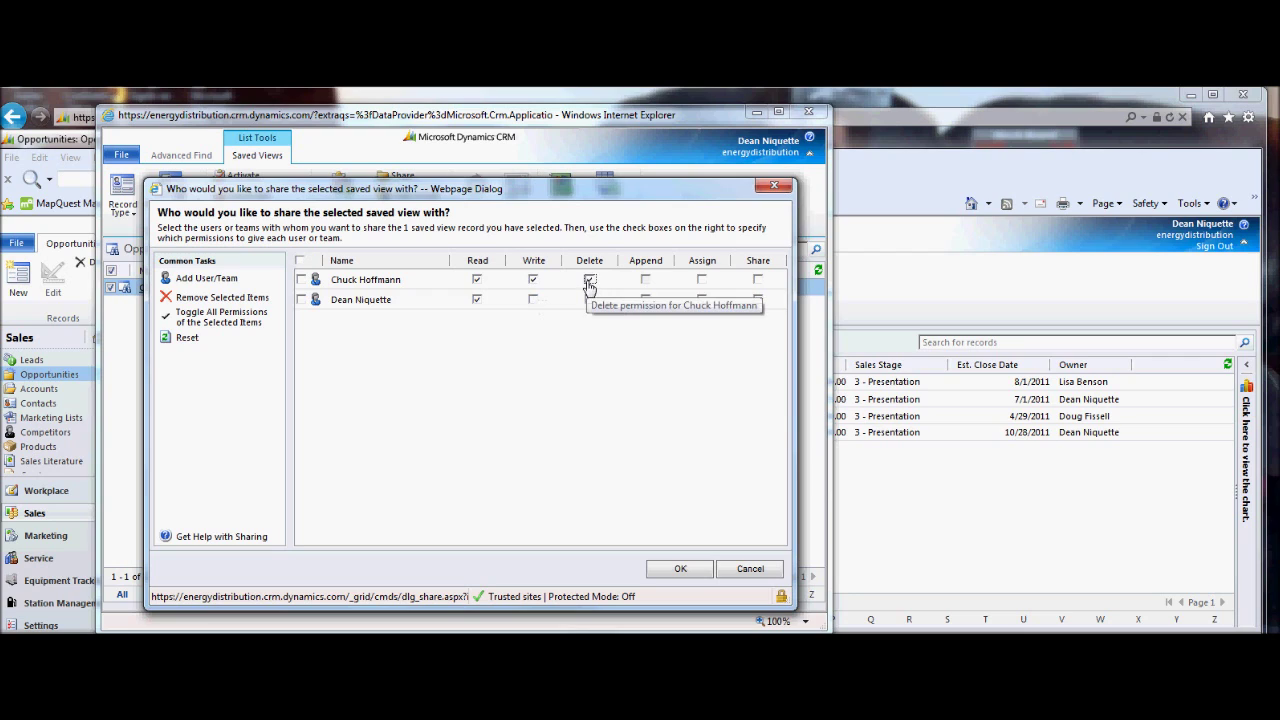
click(759, 281)
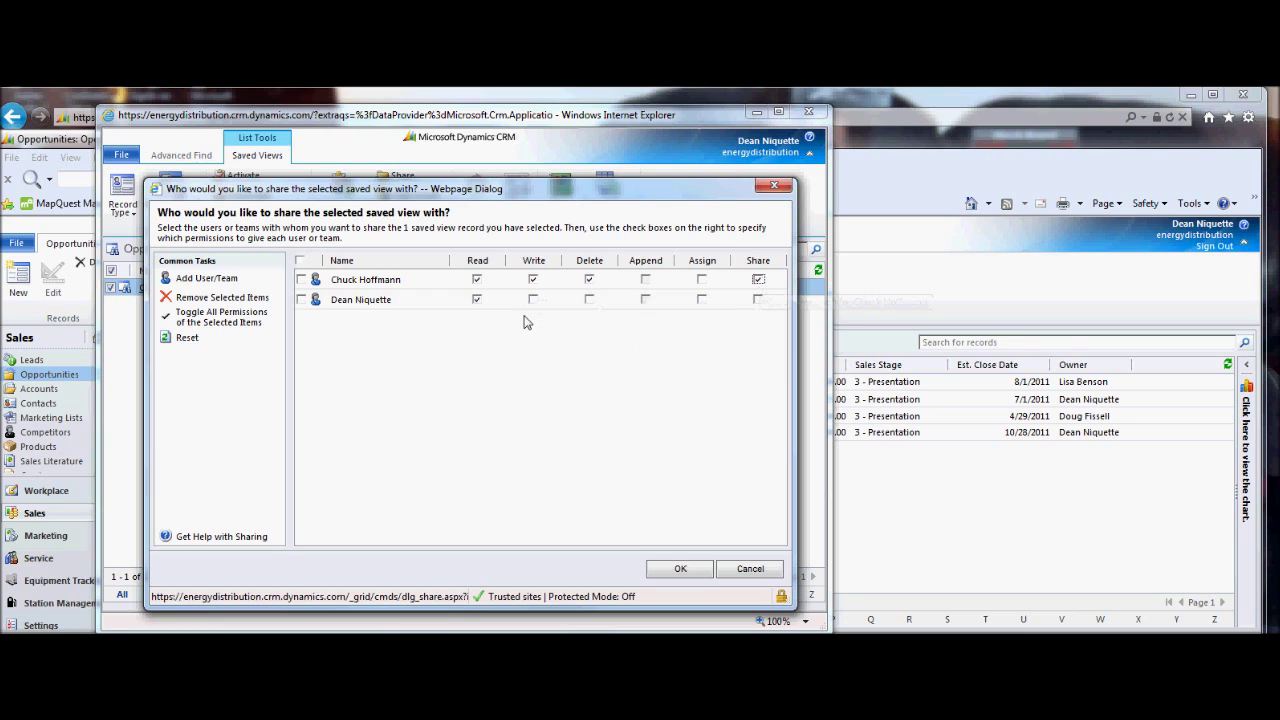
click(533, 281)
click(757, 281)
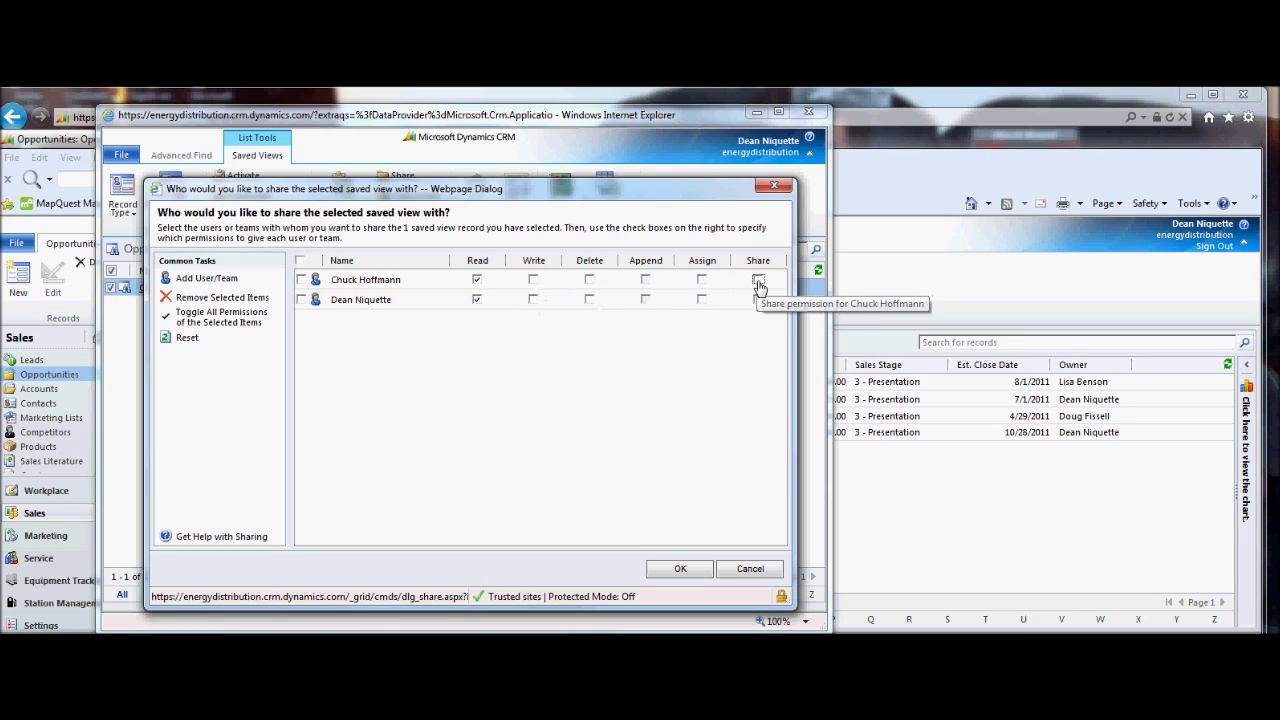
click(476, 300)
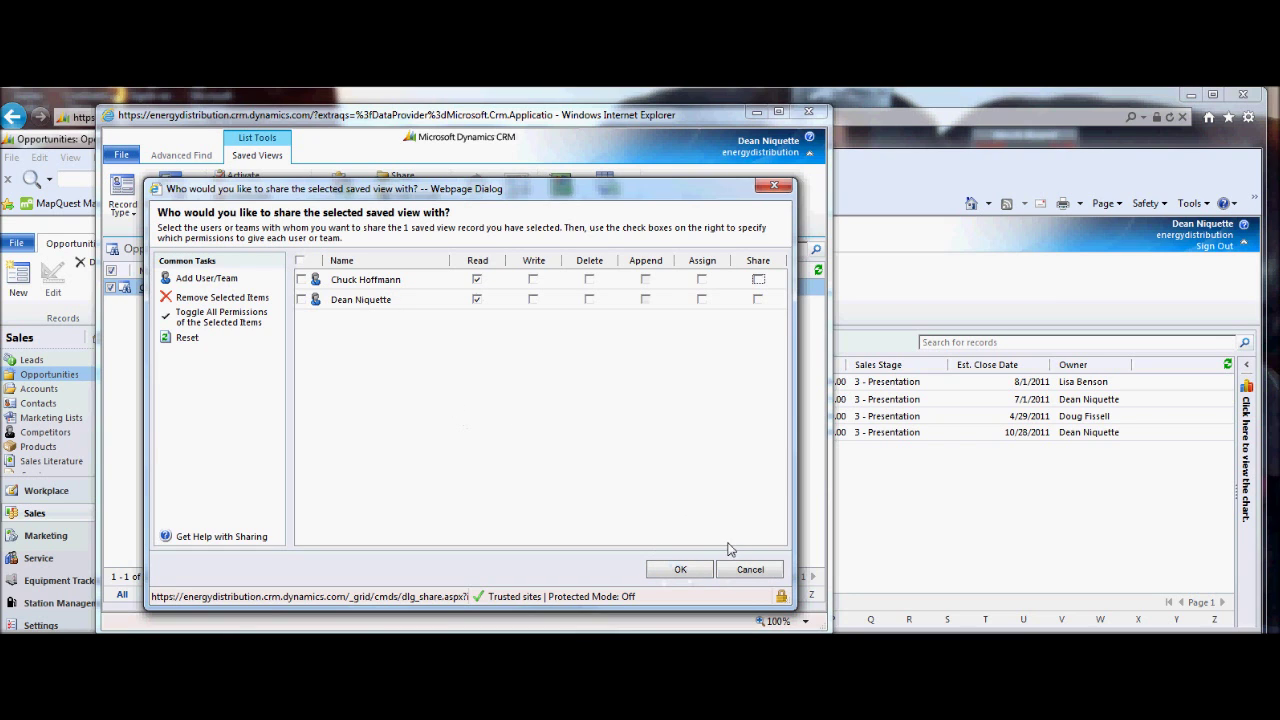
click(750, 569)
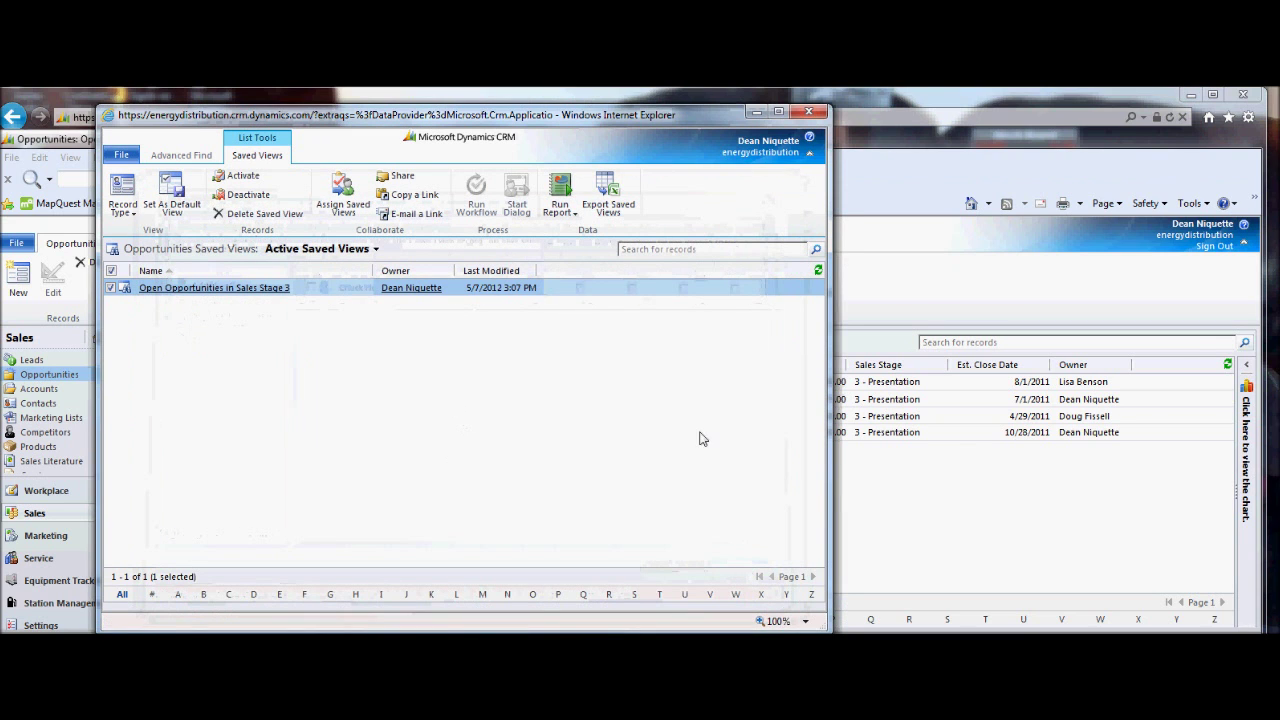
- Set the current view as the default for the saved views list and close the Advanced Find window
click(176, 195)
click(808, 112)
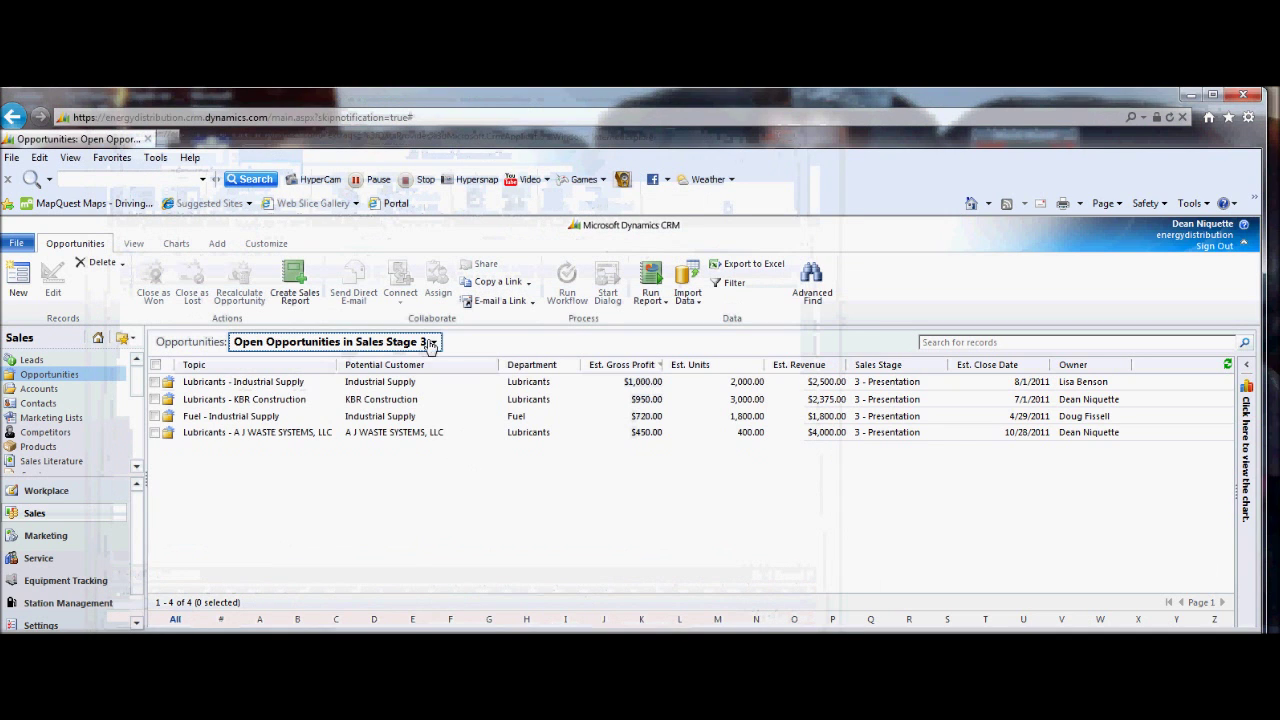